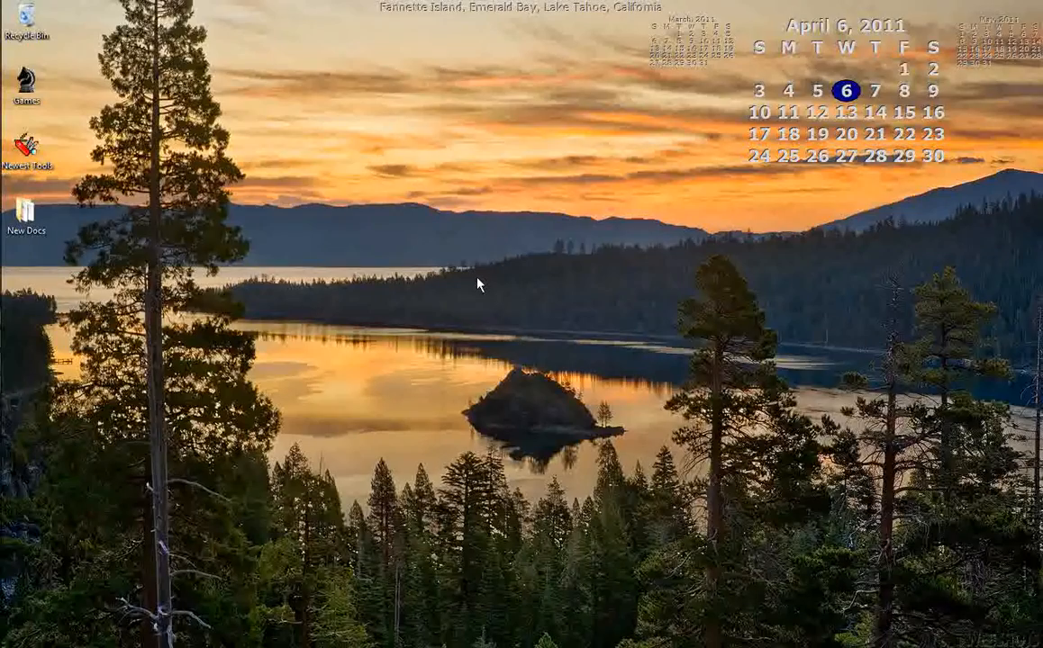
# - Open the Window Color and Appearance settings from the desktop's personalization options
pyautogui.rightClick(415, 265)
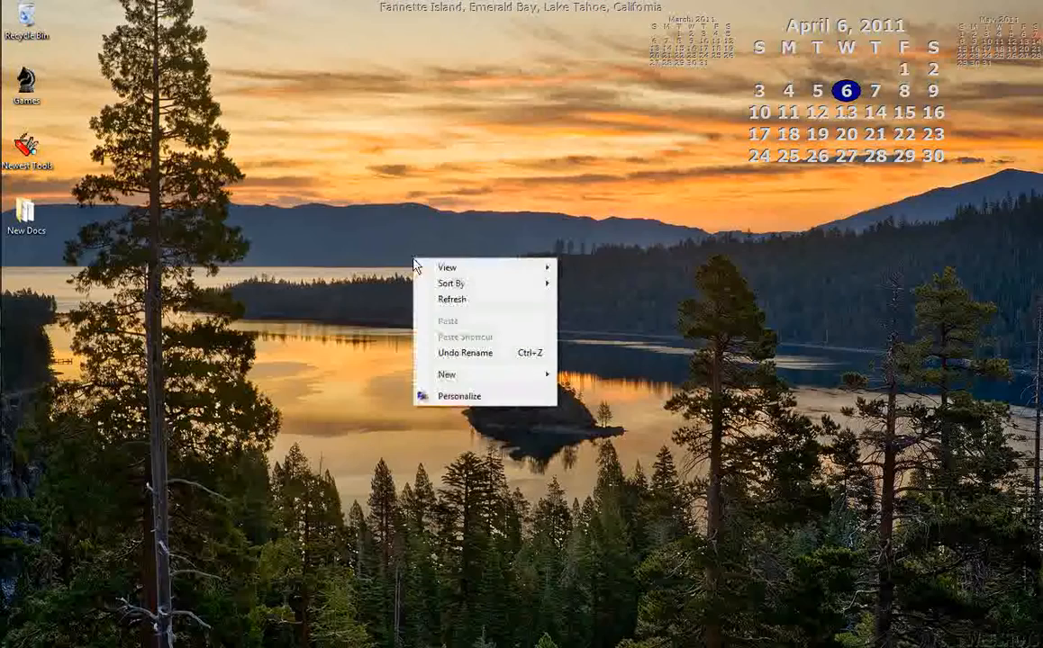
pyautogui.click(464, 397)
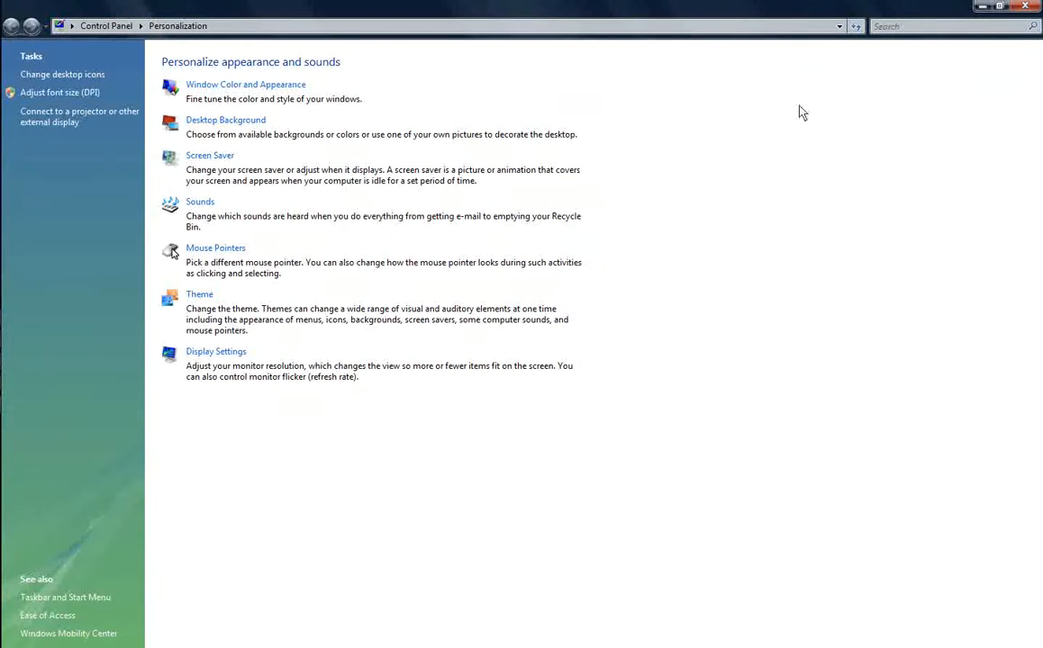
pyautogui.click(233, 87)
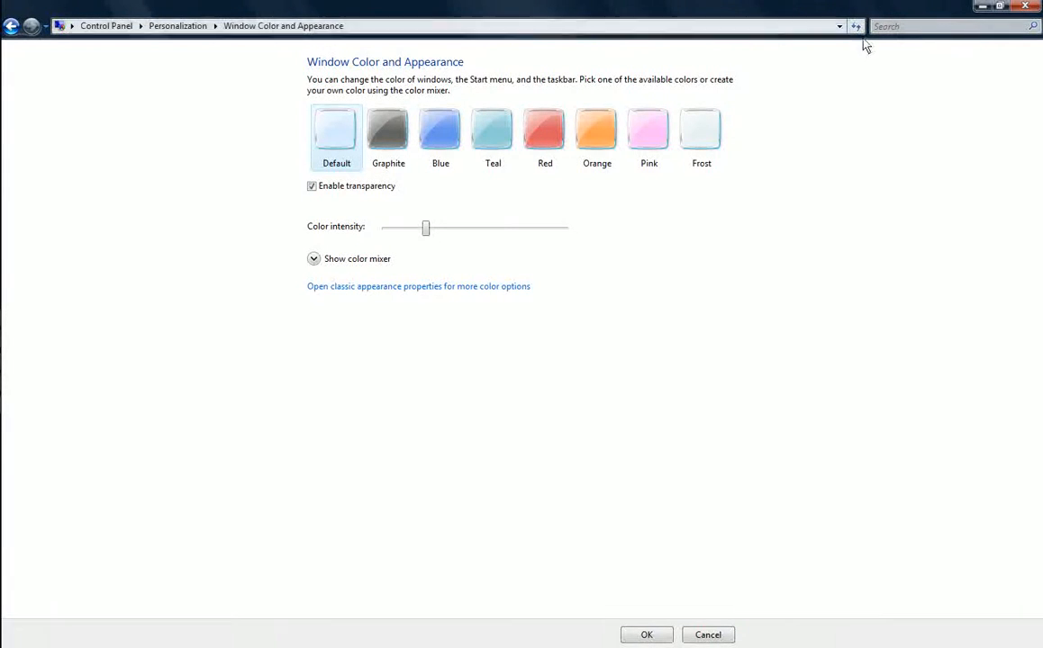
# - Try the Red, Blue and Frost window colors, return to the Default color and confirm
pyautogui.click(547, 135)
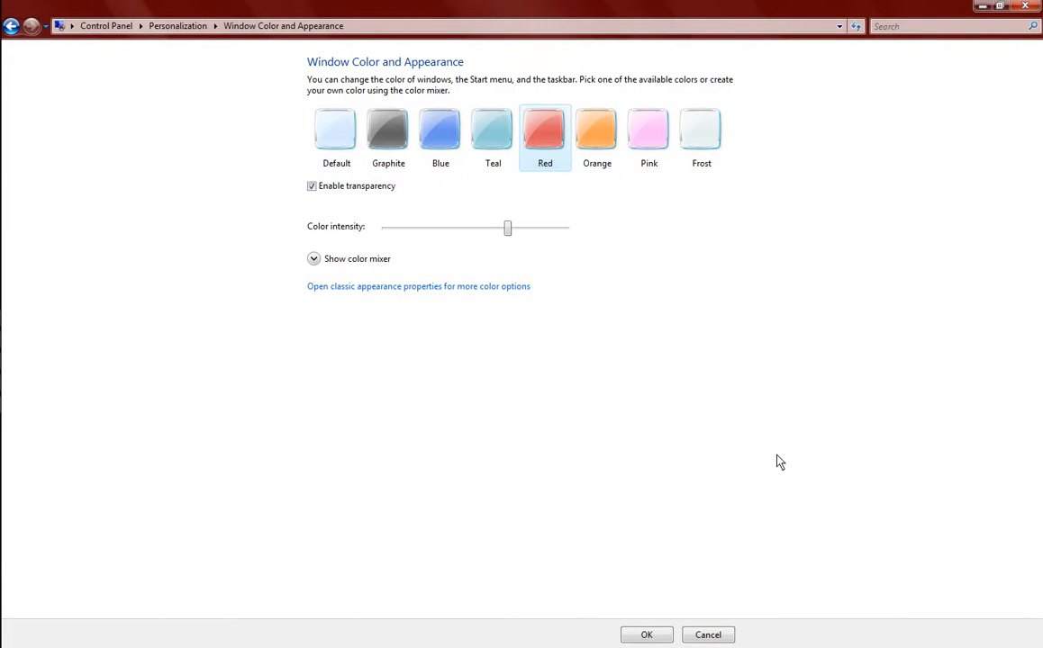
pyautogui.click(441, 133)
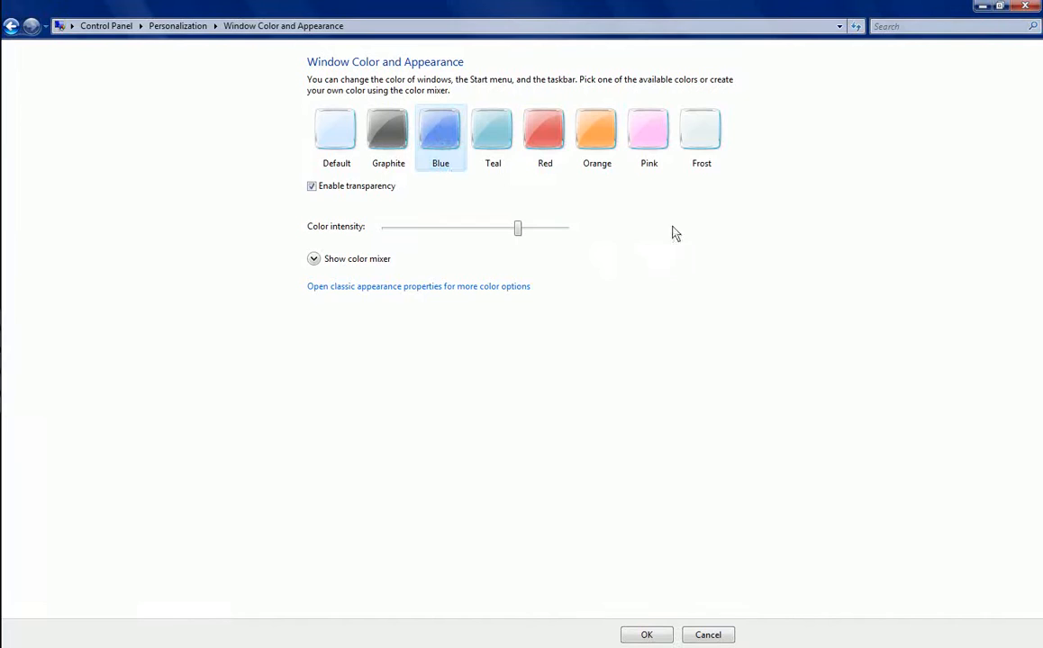
pyautogui.click(705, 133)
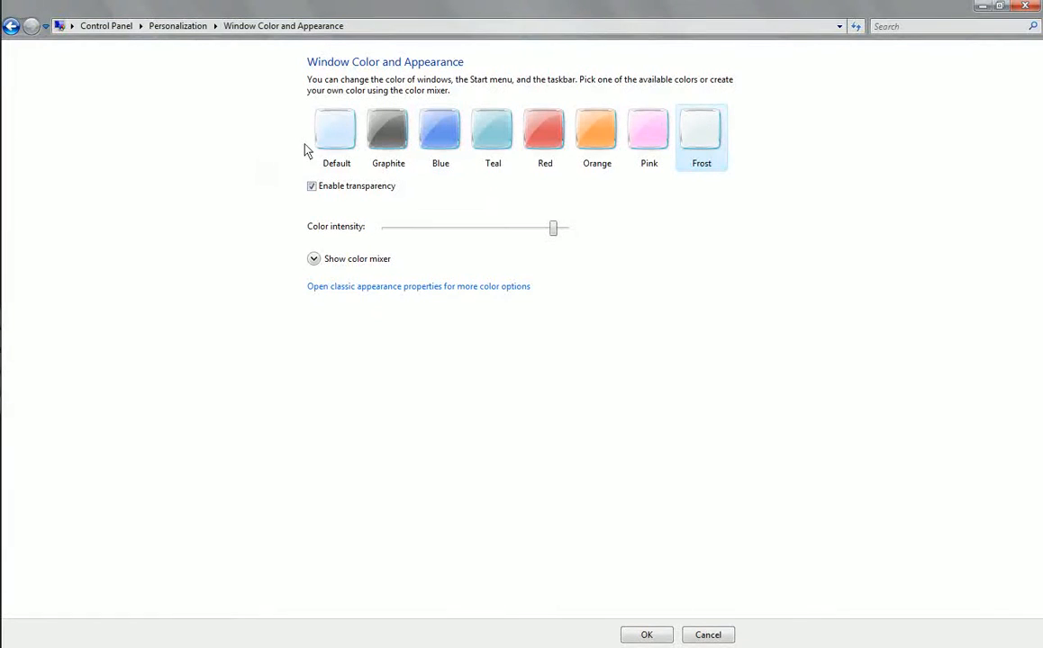
pyautogui.click(341, 144)
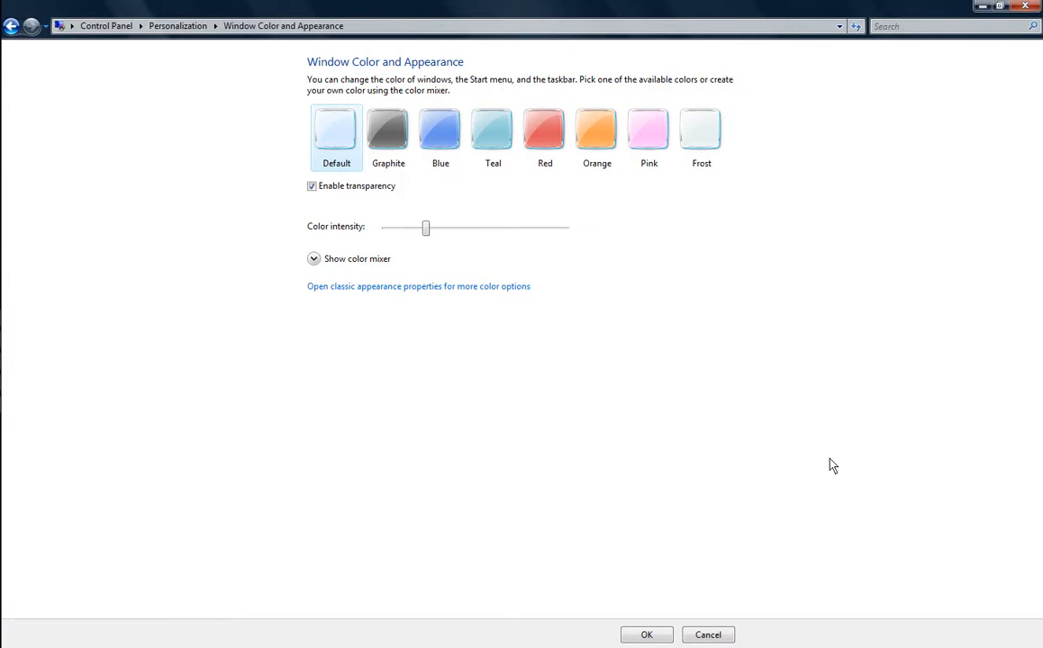
pyautogui.click(644, 635)
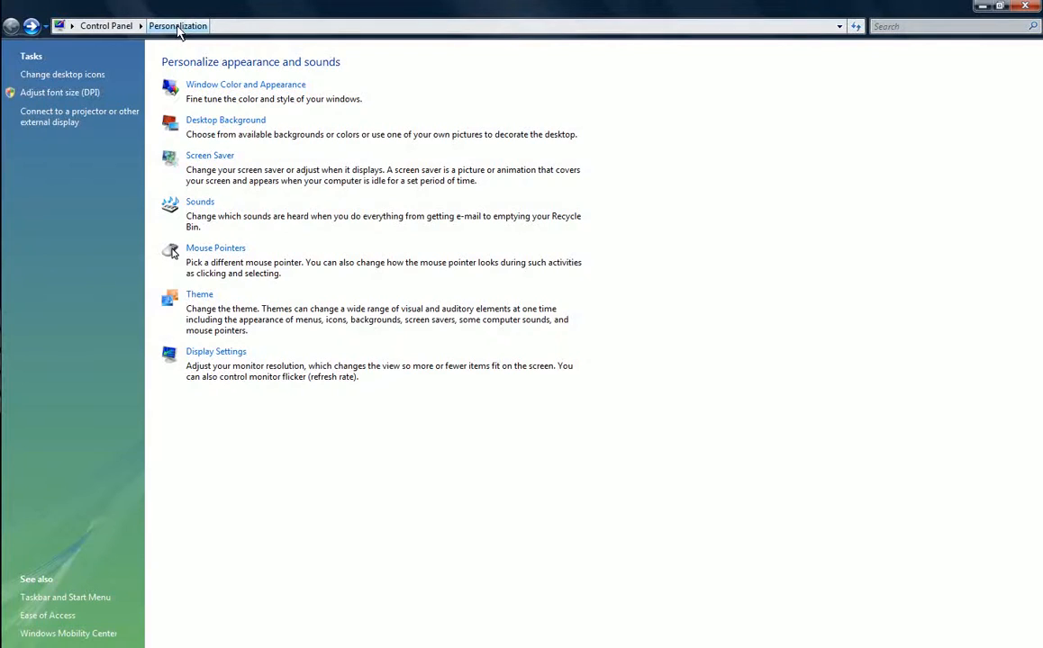
pyautogui.click(223, 86)
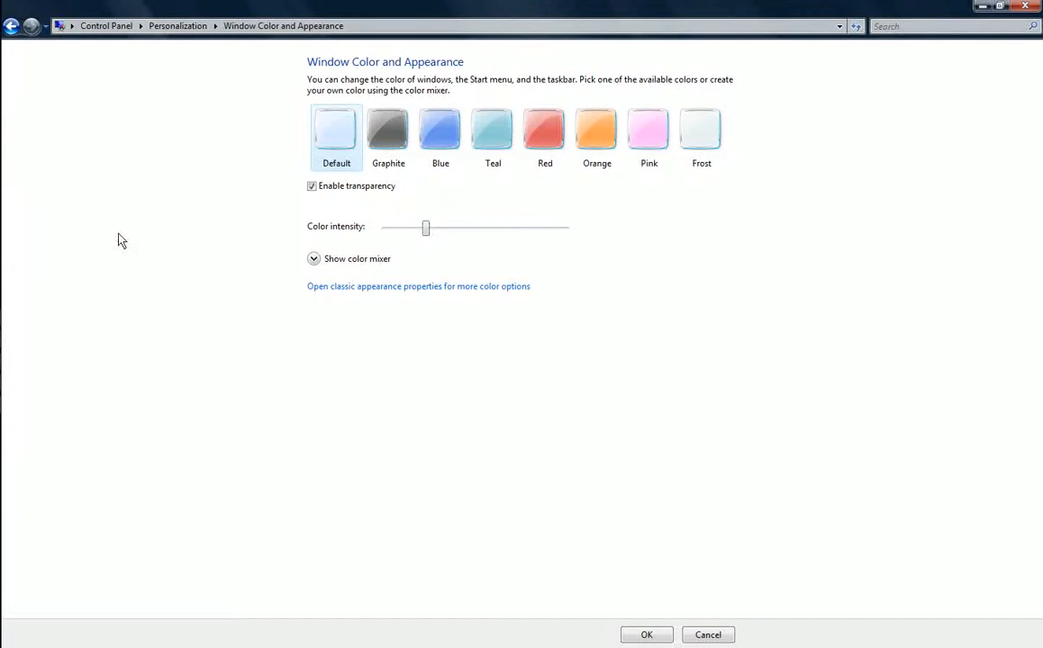
pyautogui.click(11, 25)
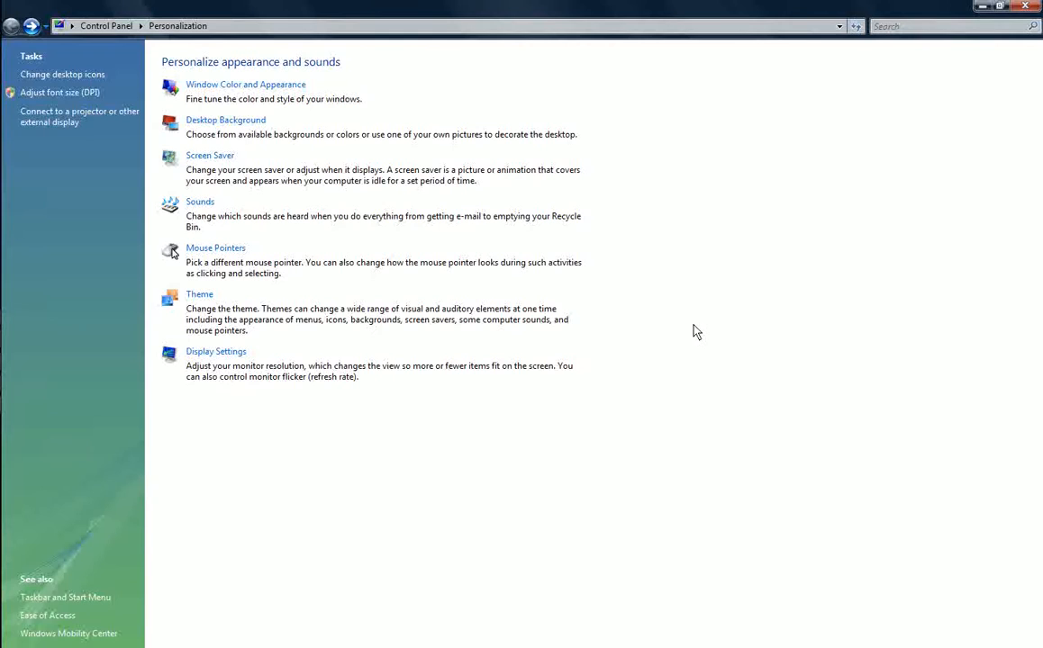
pyautogui.click(266, 87)
# - Browse the Windows Wallpapers for the desktop background and pick the teal-and-white picture in the Light Auras group
pyautogui.click(212, 126)
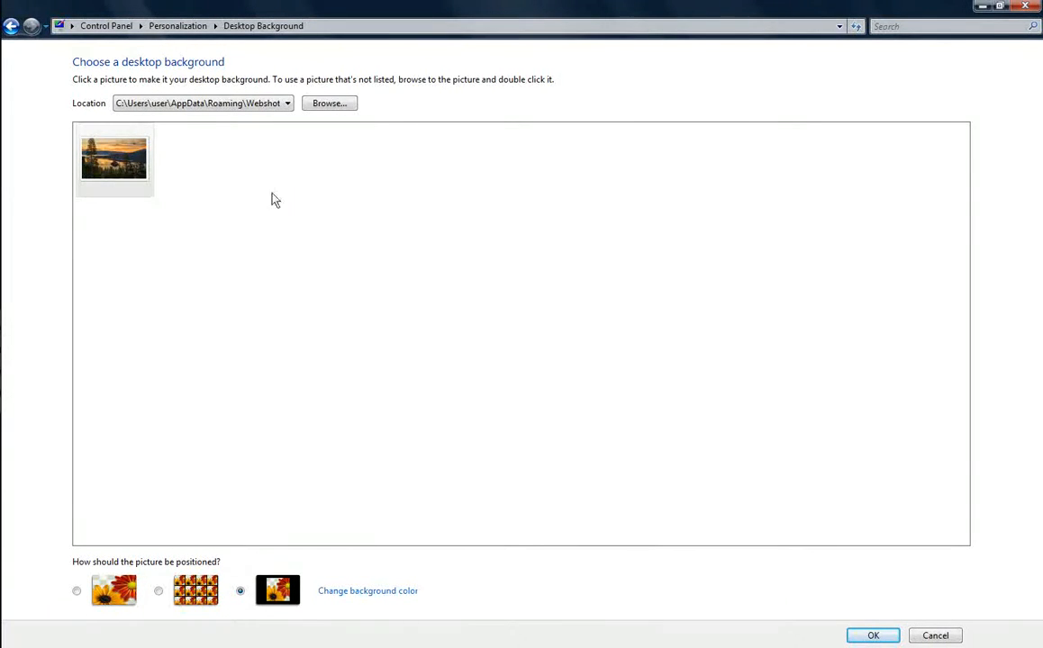
pyautogui.click(288, 105)
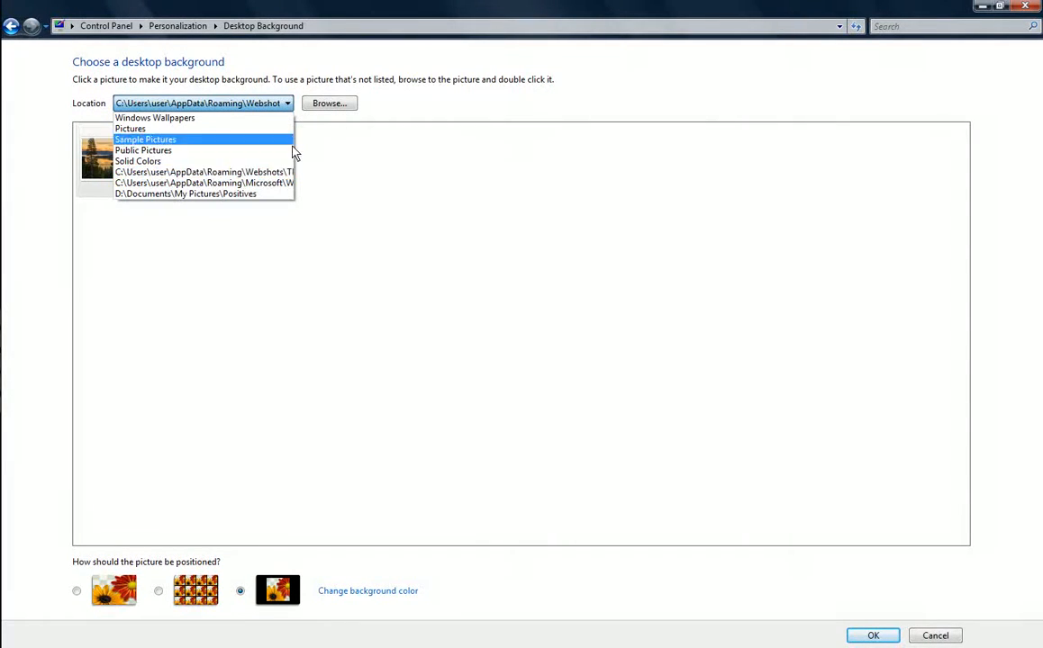
pyautogui.click(180, 126)
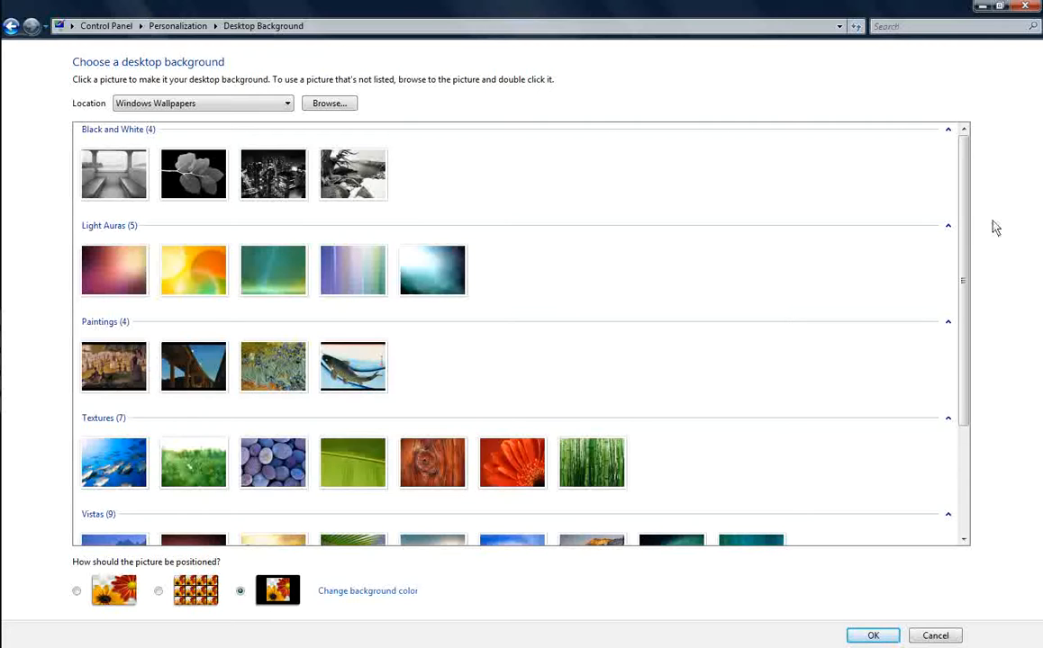
pyautogui.moveTo(965, 285); pyautogui.dragTo(962, 476)
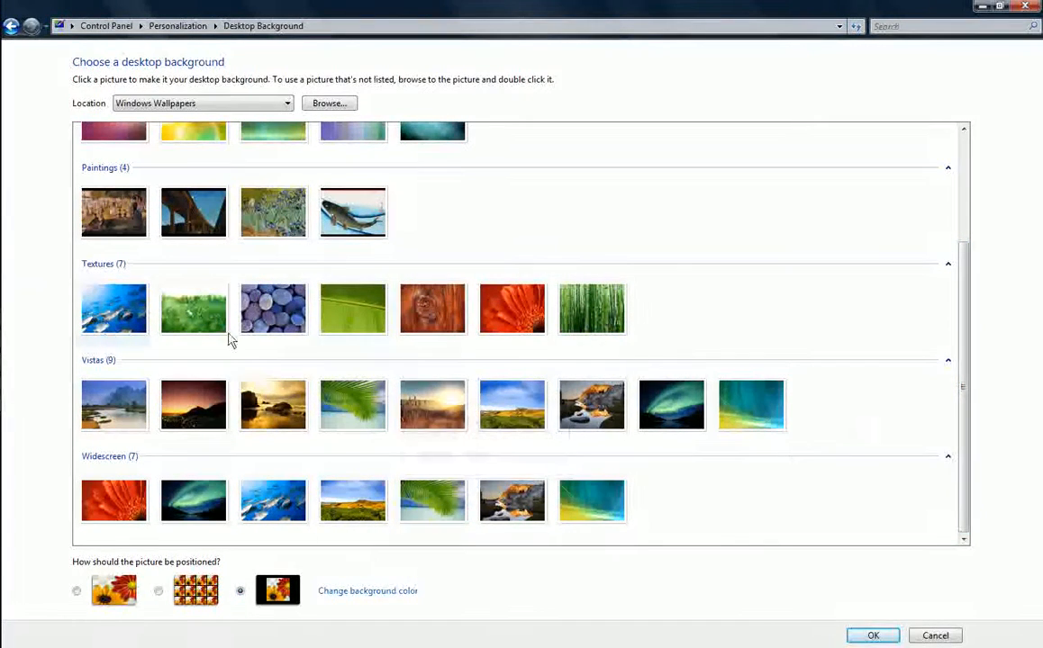
pyautogui.click(963, 166)
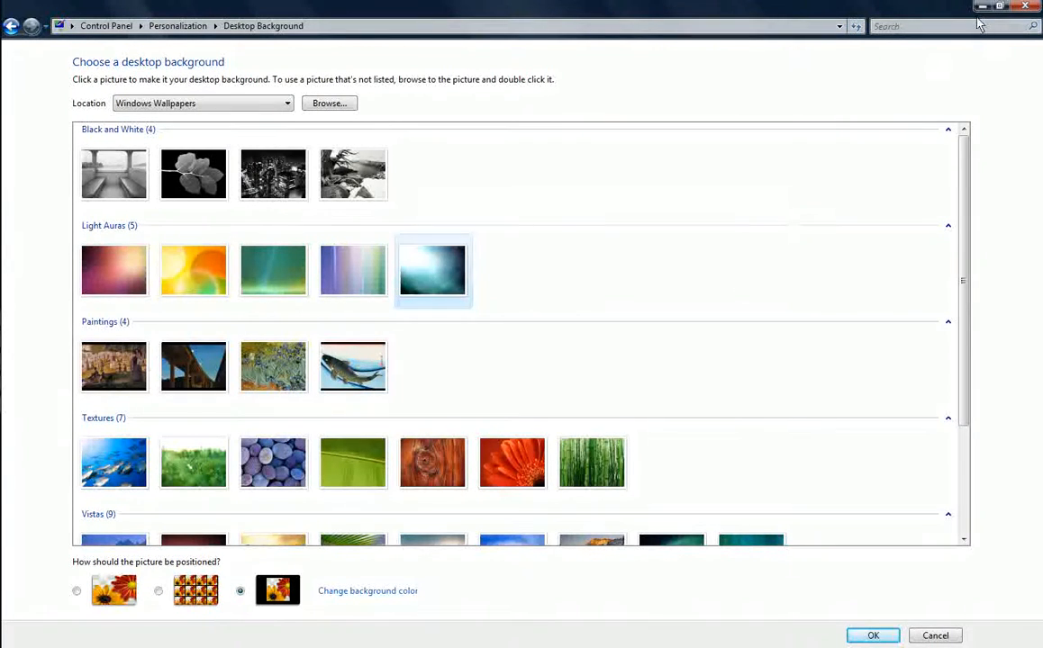
# - Minimize the settings window to examine the new wallpaper on the desktop, and restore the window
pyautogui.click(983, 6)
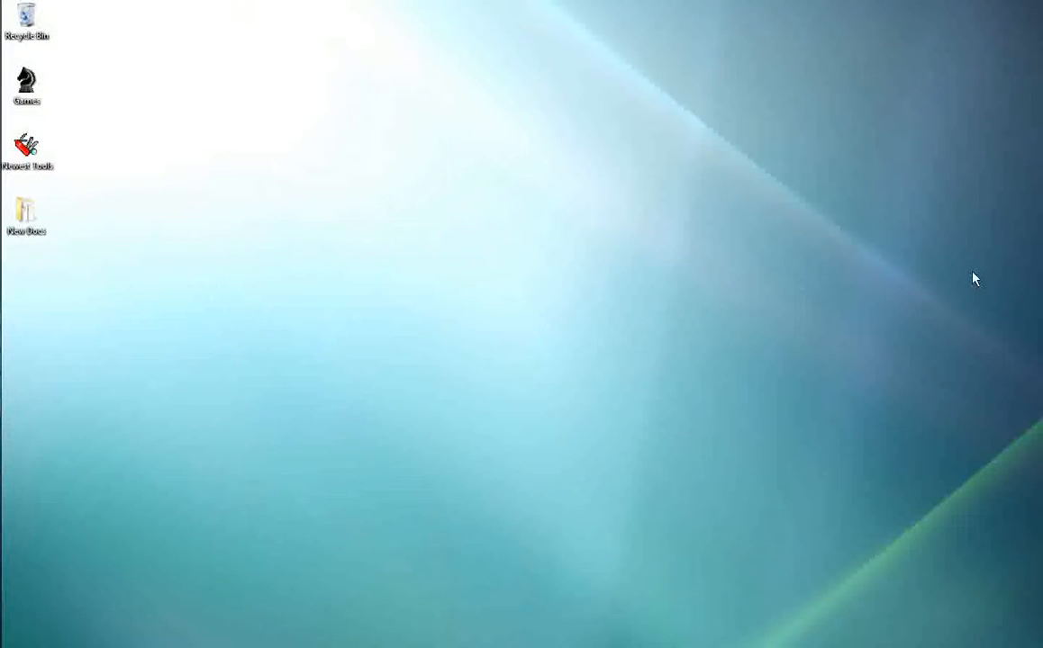
pyautogui.moveTo(5, 516)
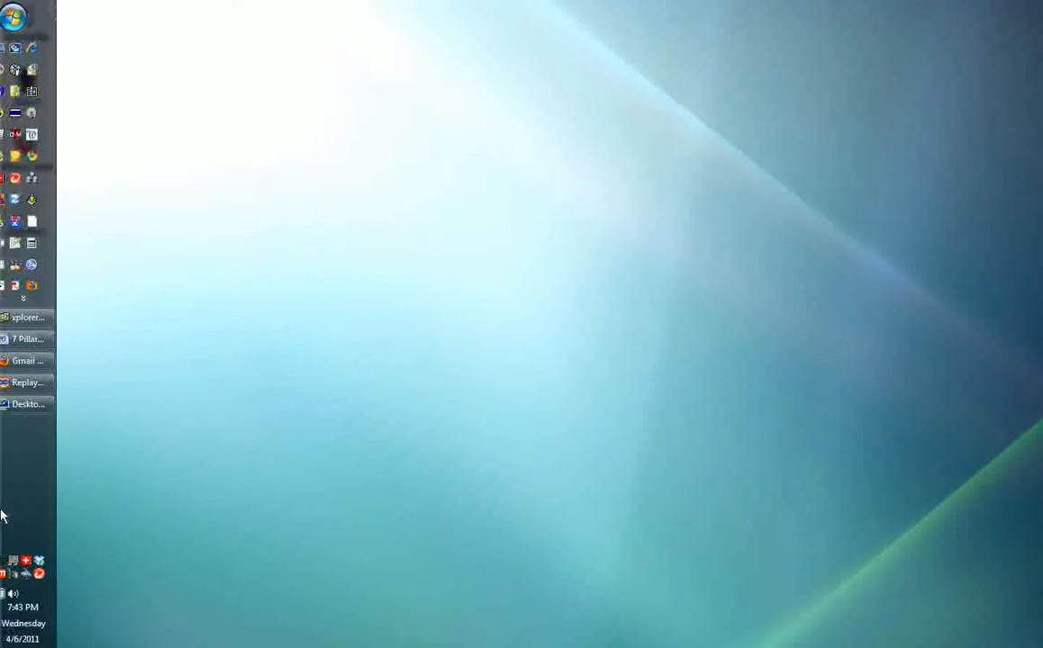
pyautogui.click(27, 407)
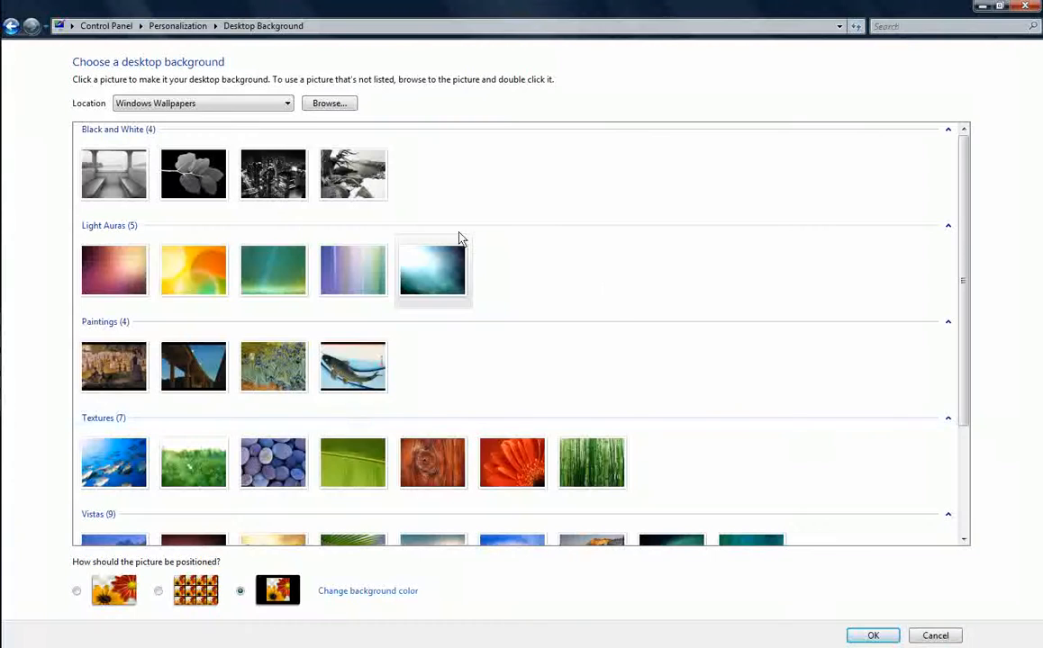
# - Set the desktop background back to the sunset lake picture from the Webshots folder and confirm
pyautogui.click(288, 105)
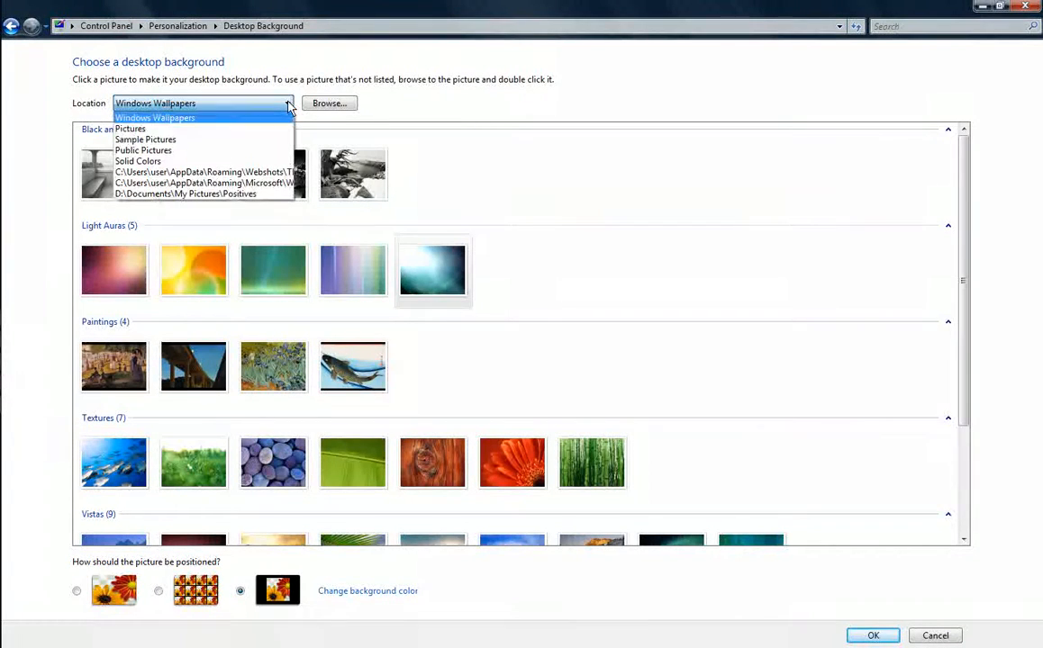
pyautogui.click(265, 173)
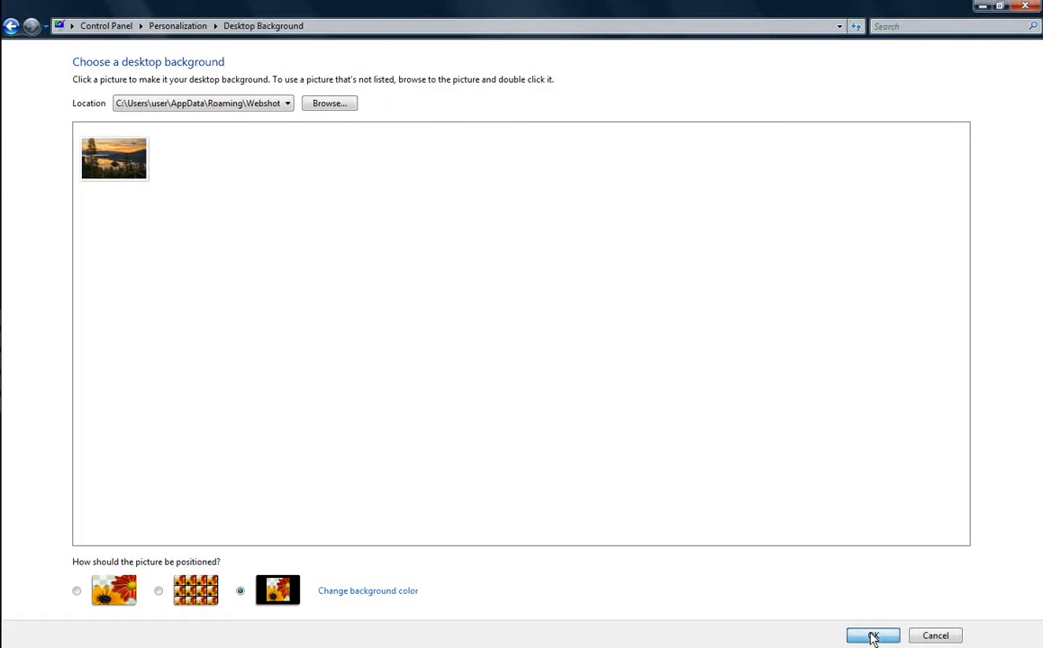
pyautogui.click(873, 636)
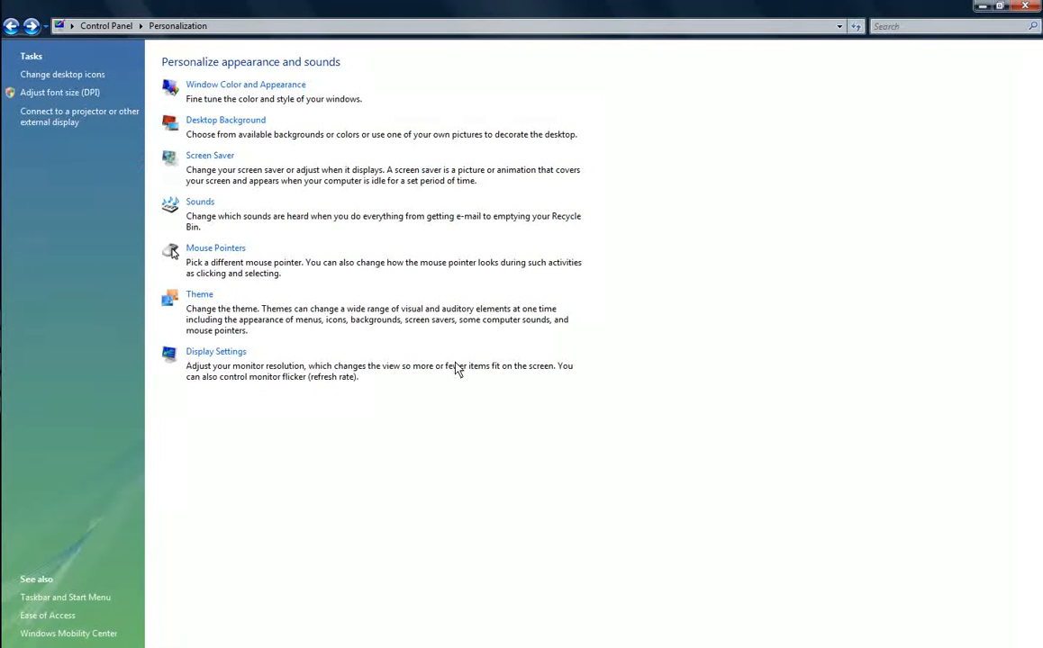
# - Open the Screen Saver settings, move the dialog clear of the options list and set the wait time to 5 minutes
pyautogui.click(206, 157)
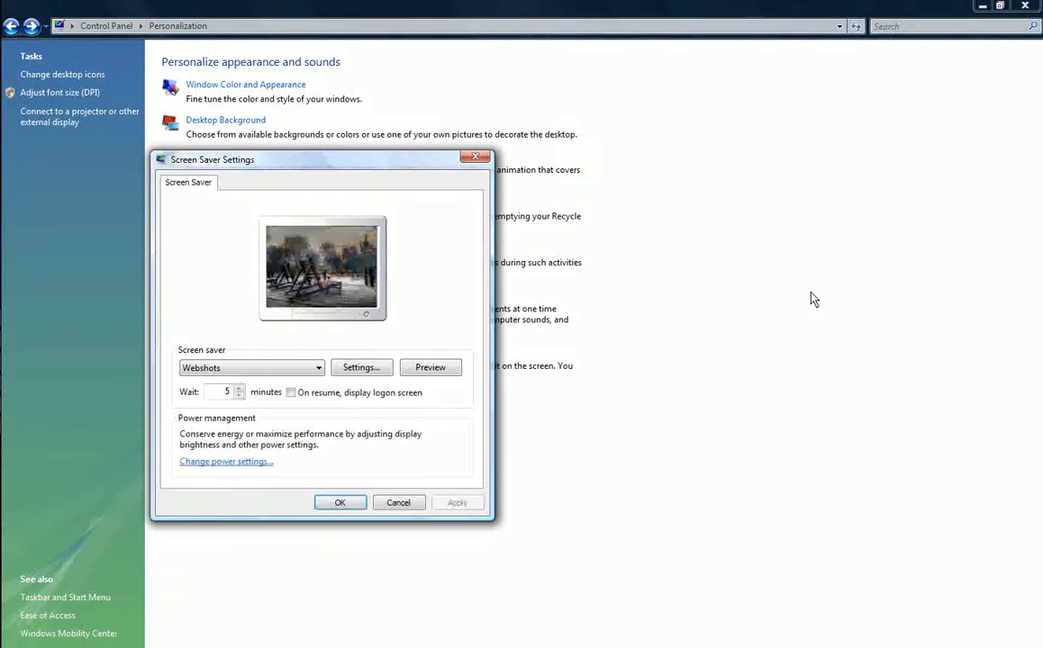
pyautogui.moveTo(367, 162); pyautogui.dragTo(668, 101)
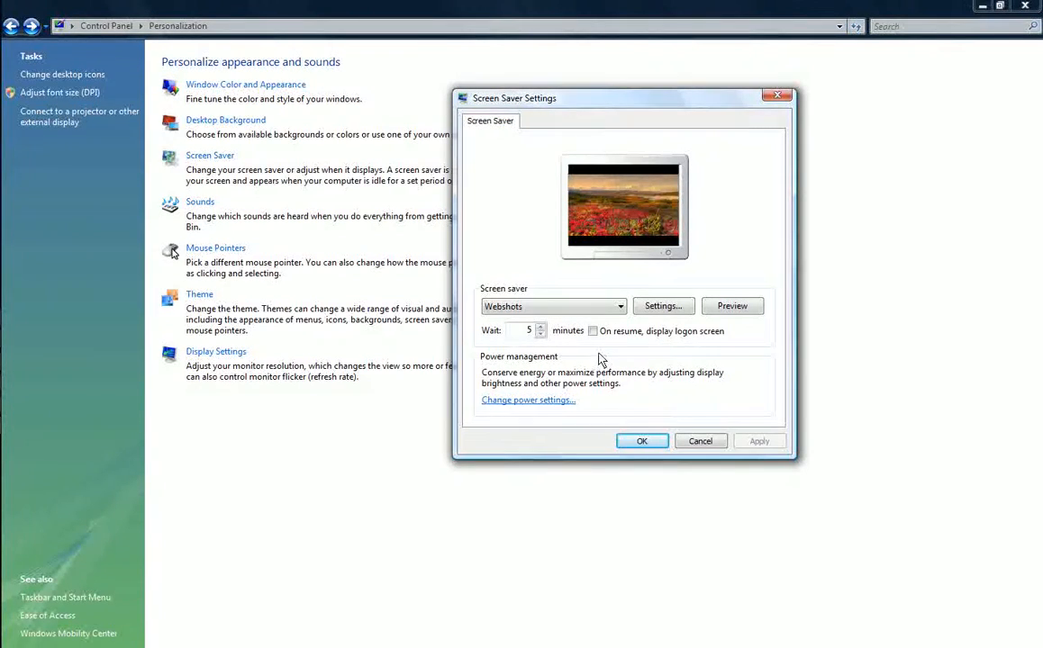
pyautogui.click(540, 334)
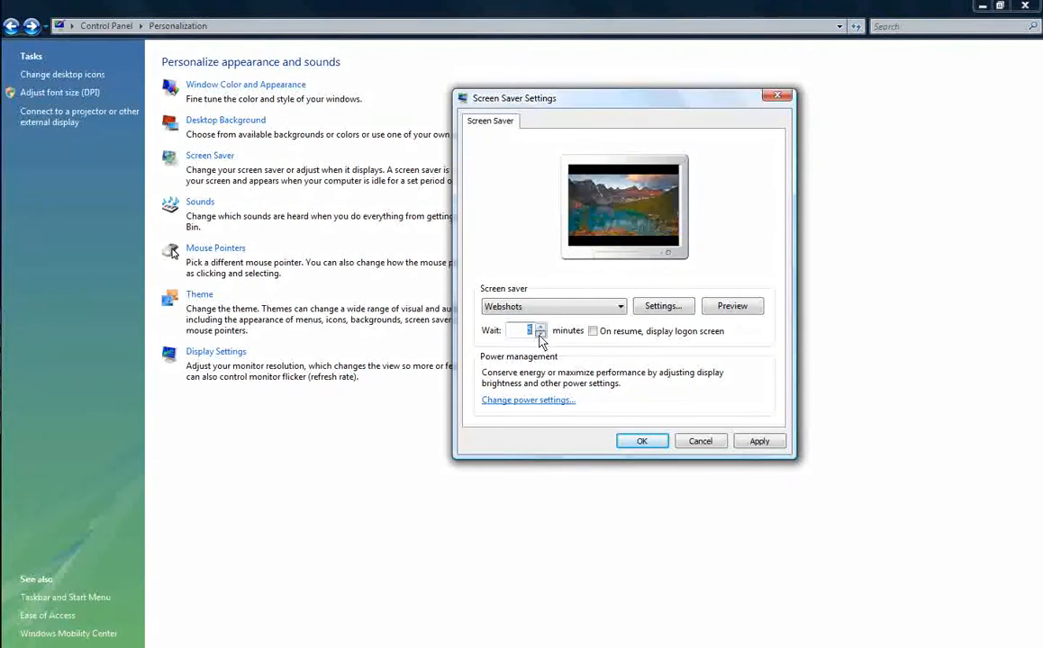
# - Select the Mystify screen saver and preview it full screen
pyautogui.click(621, 307)
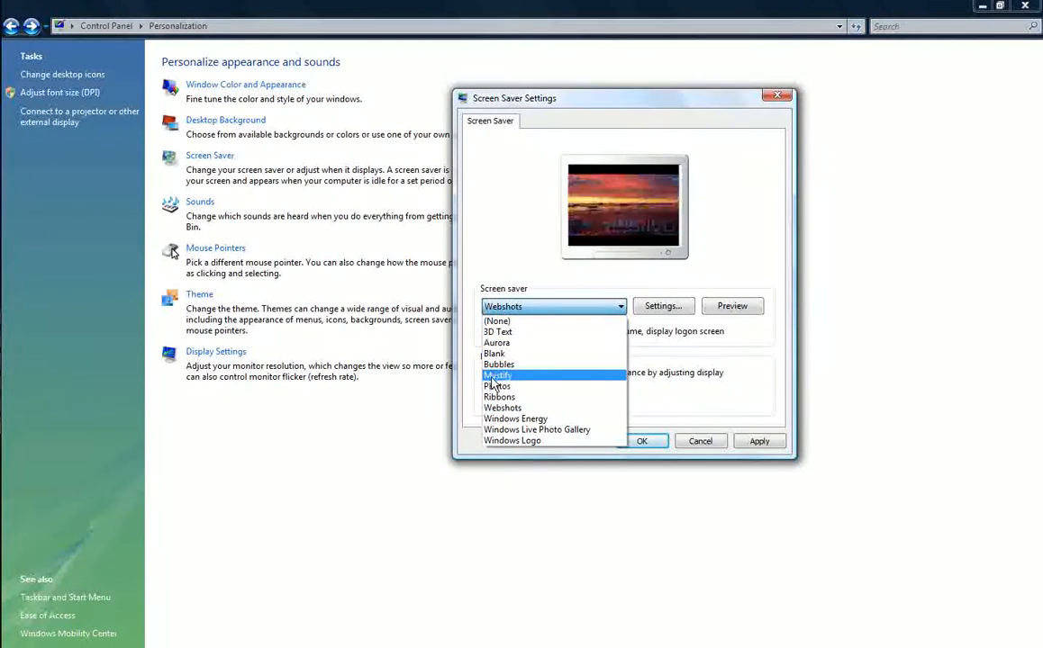
pyautogui.click(550, 376)
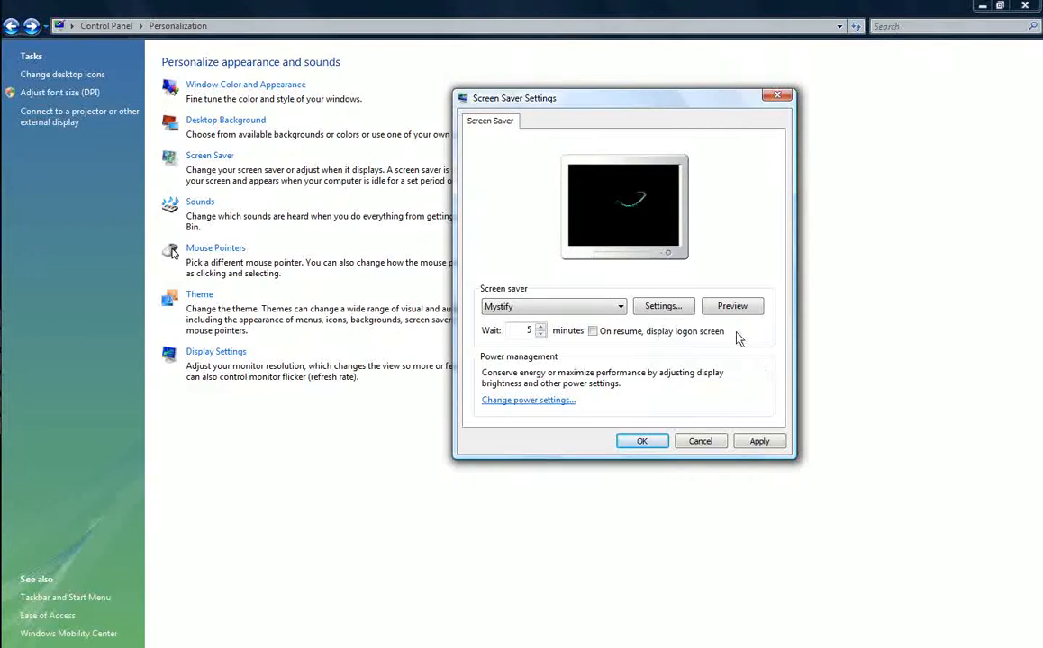
pyautogui.click(732, 307)
# - Select the Ribbons screen saver and preview it full screen
pyautogui.click(621, 308)
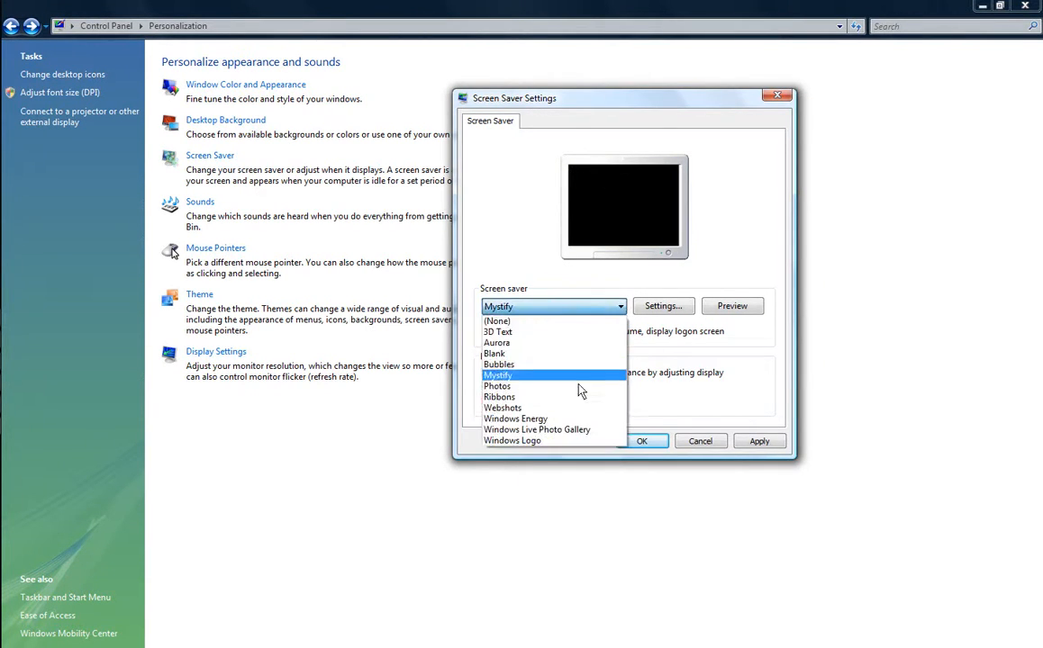
pyautogui.click(557, 397)
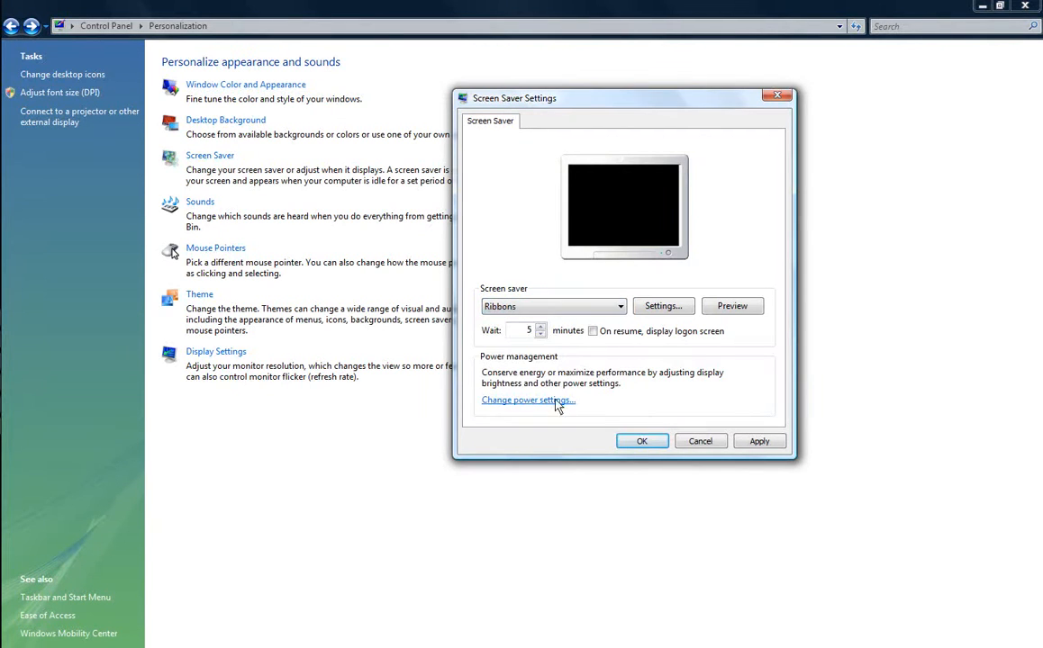
pyautogui.click(733, 308)
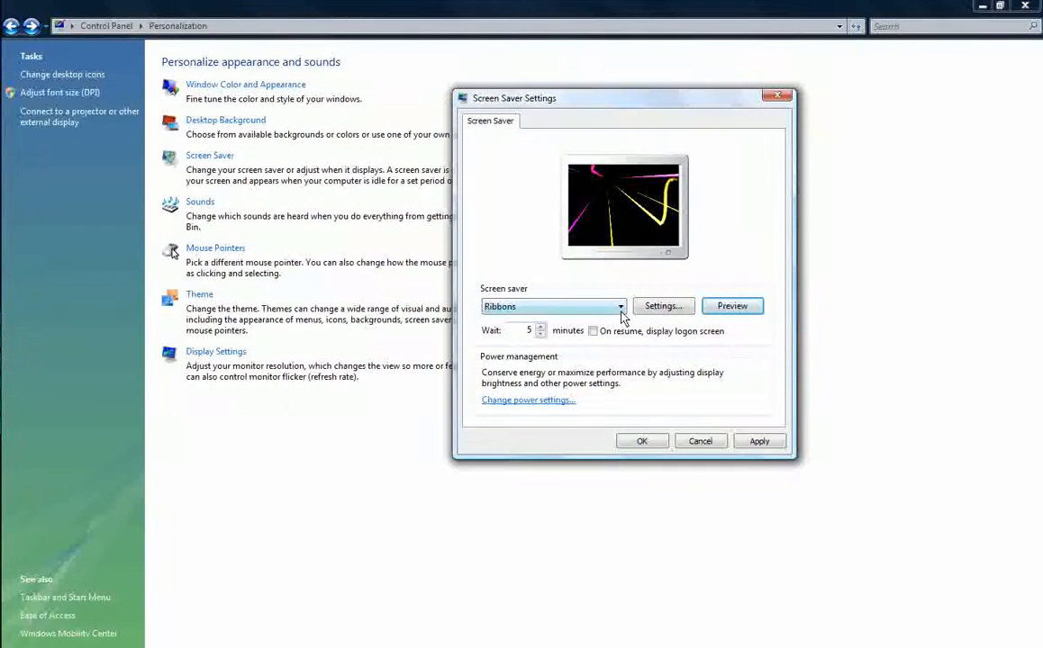
# - Set the screen saver back to Webshots, apply it and close the Screen Saver settings
pyautogui.click(620, 309)
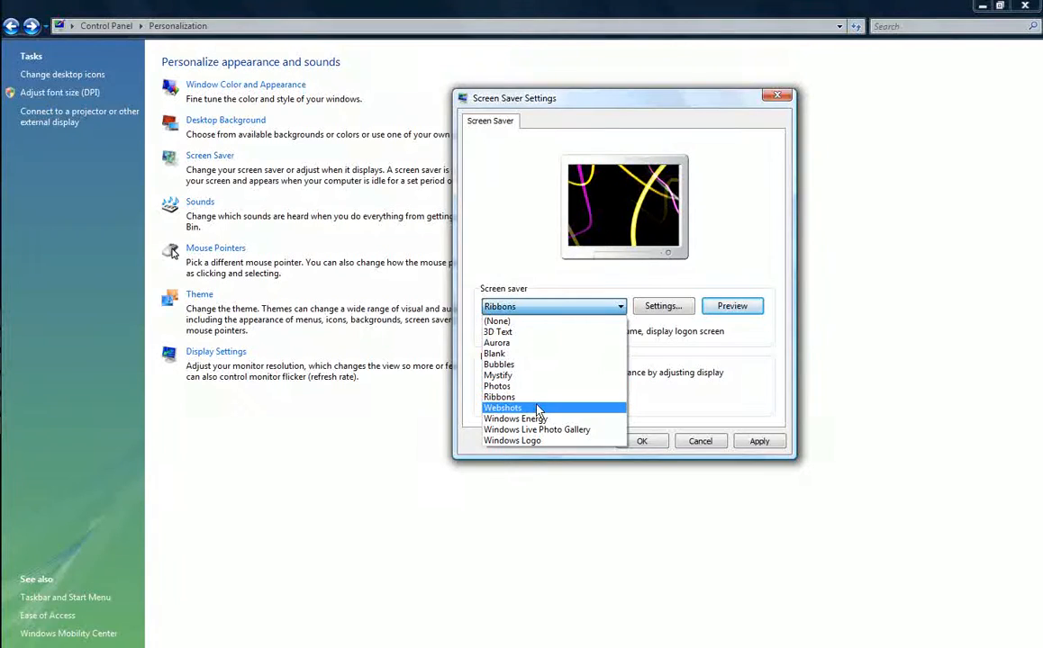
pyautogui.click(538, 410)
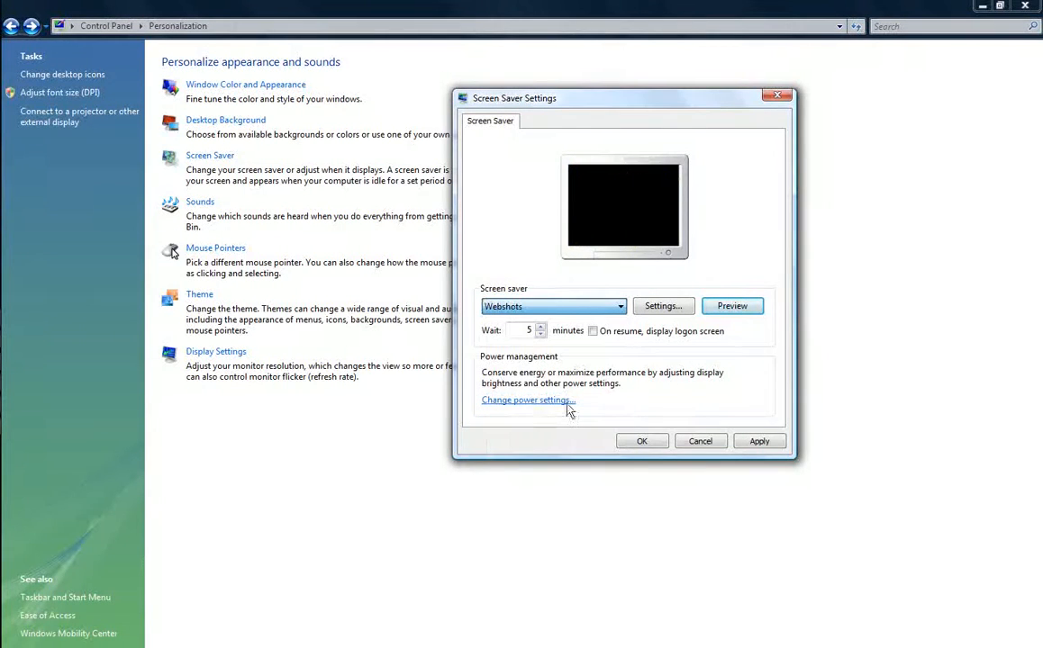
pyautogui.click(759, 442)
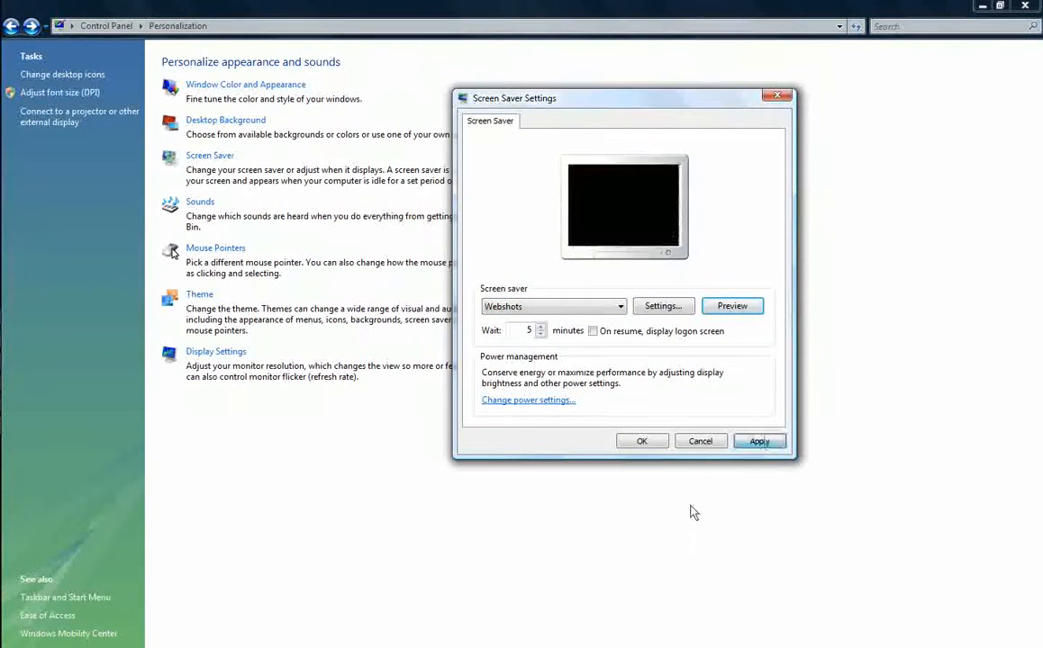
pyautogui.click(642, 441)
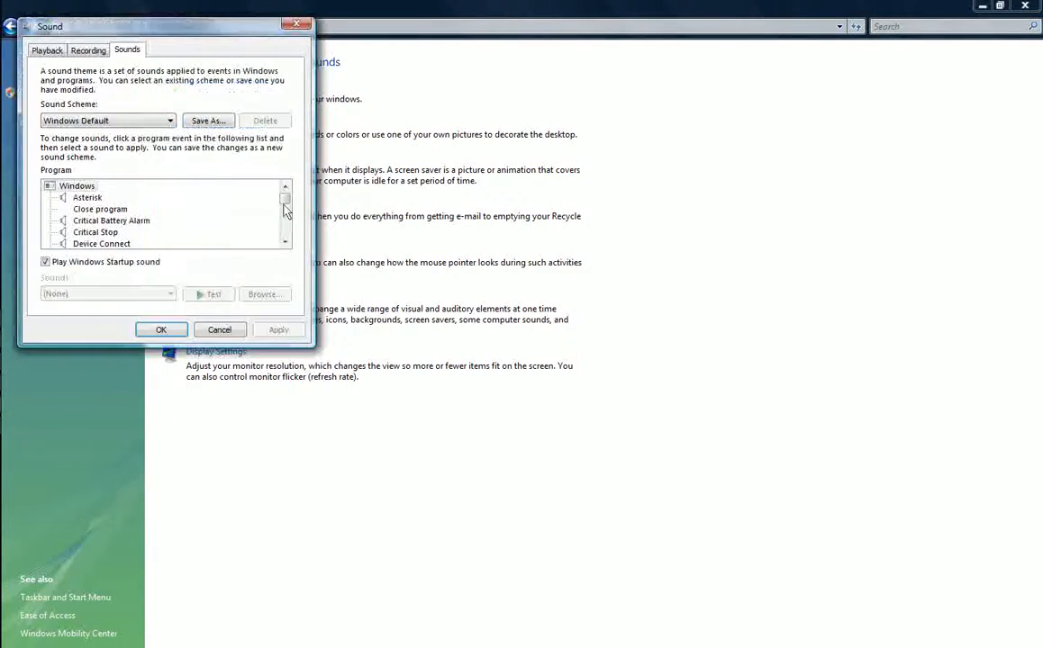
# - Move the Sound dialog clear of the options list and play the Asterisk event's sound
pyautogui.moveTo(267, 42); pyautogui.dragTo(803, 160)
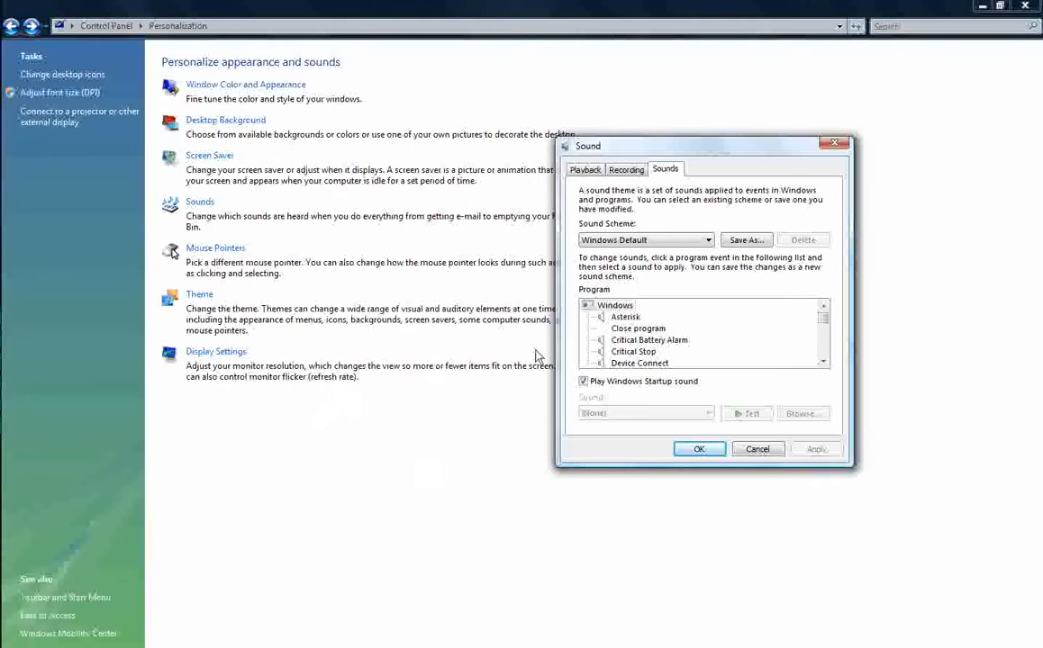
pyautogui.click(626, 318)
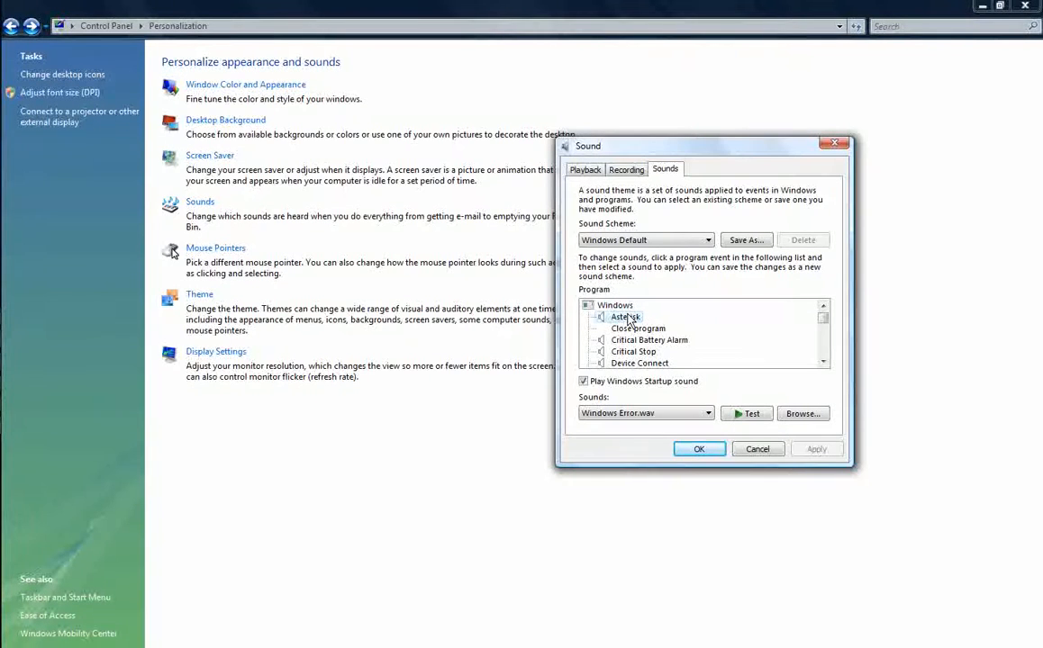
pyautogui.click(751, 415)
# - Check the sounds assigned to Critical Battery Alarm and Device Connect, and play the Device Disconnect sound
pyautogui.click(631, 340)
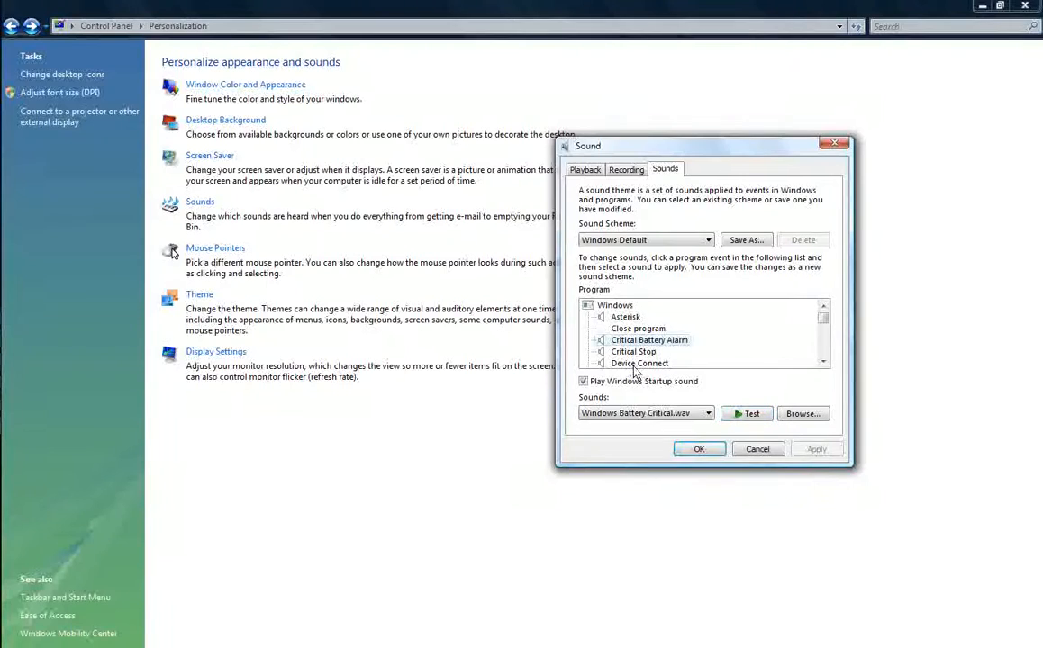
pyautogui.click(635, 364)
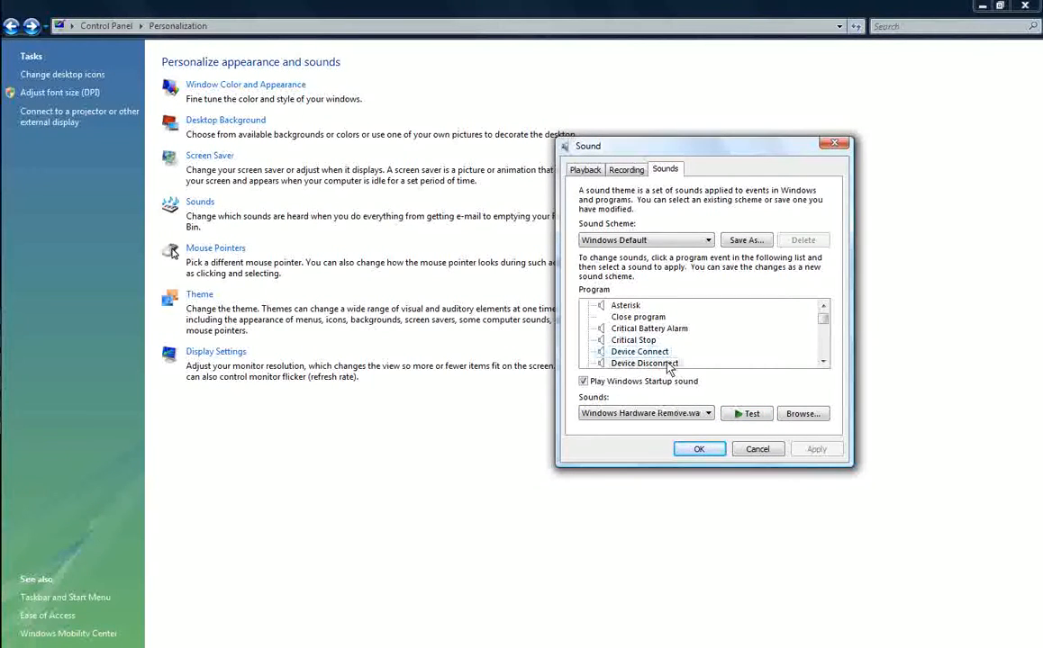
pyautogui.click(670, 365)
pyautogui.click(752, 423)
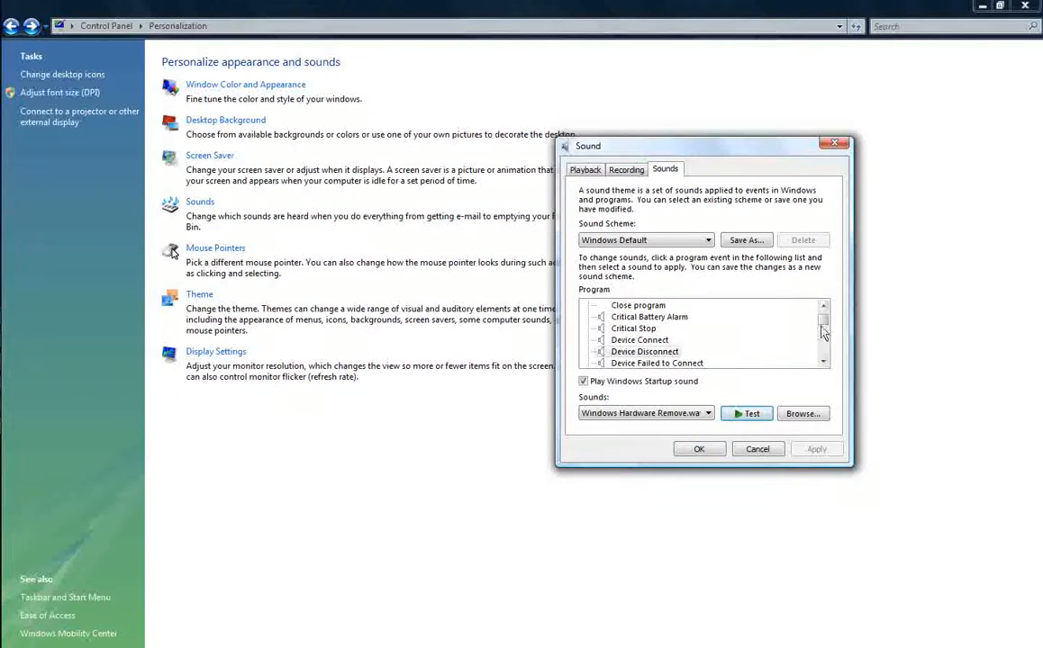
# - Play the sounds for the Windows Explorer events Empty Recycle Bin and Blocked Pop-up Window, checking Complete Navigation in between
pyautogui.moveTo(823, 323); pyautogui.dragTo(821, 339)
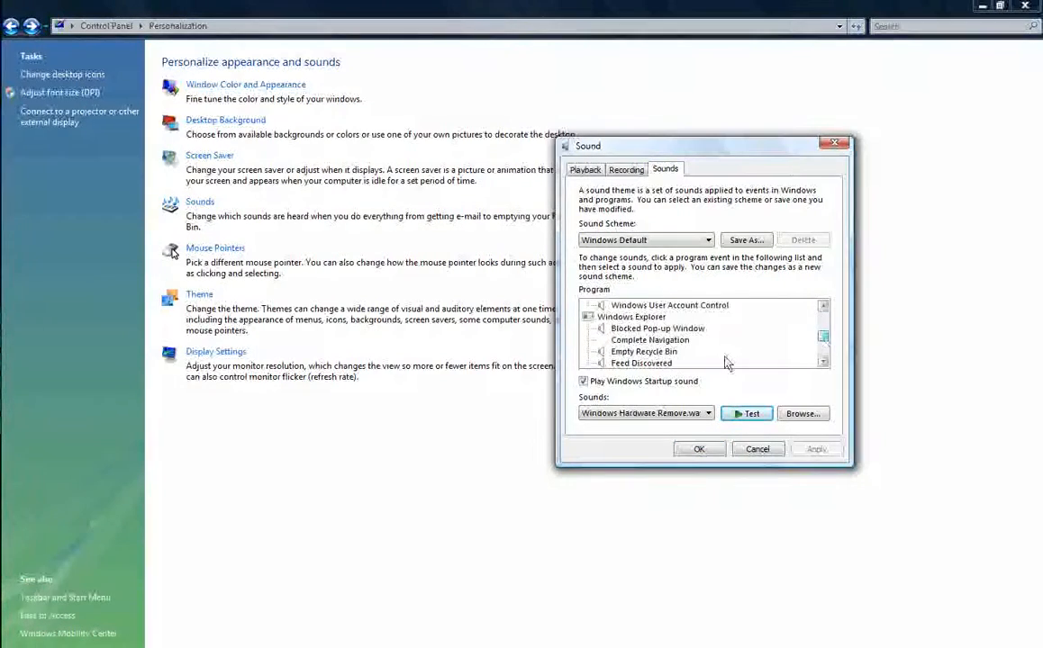
pyautogui.click(645, 351)
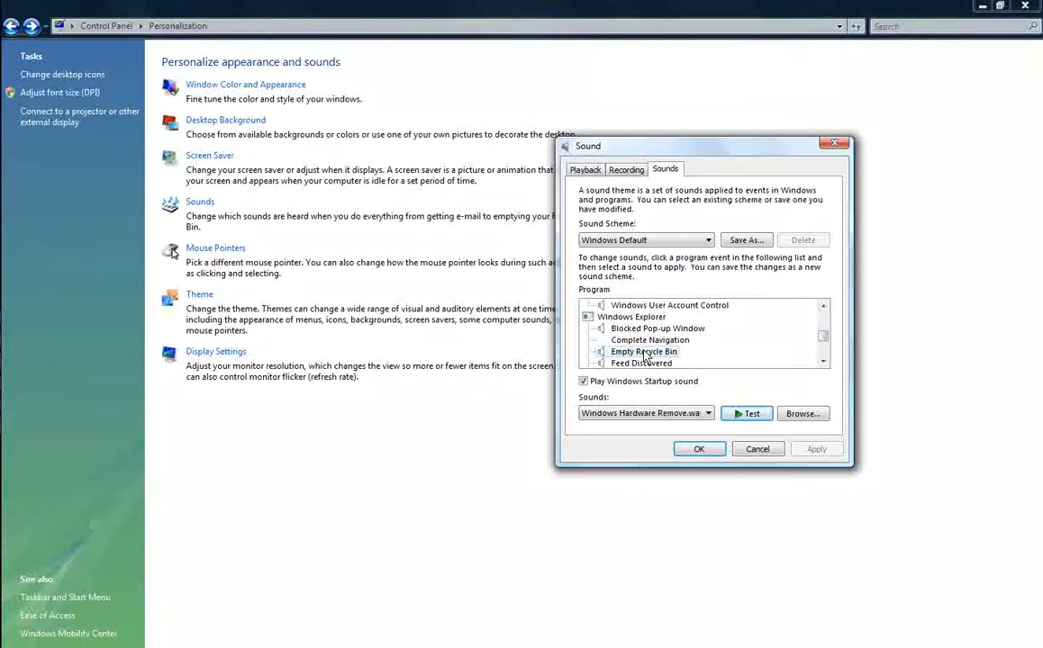
pyautogui.click(755, 415)
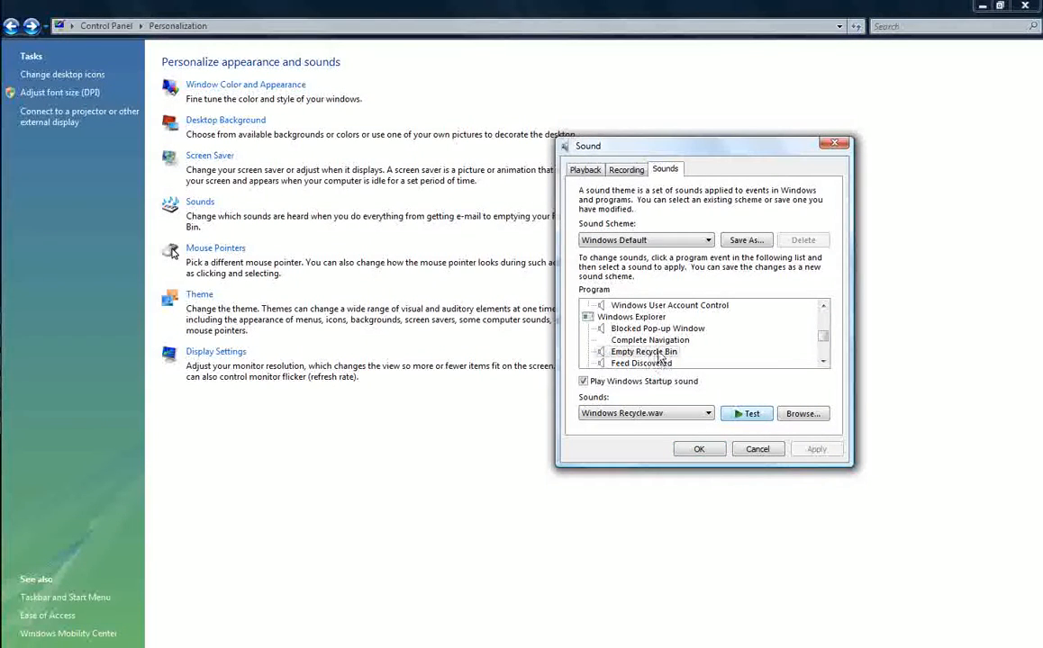
pyautogui.click(664, 341)
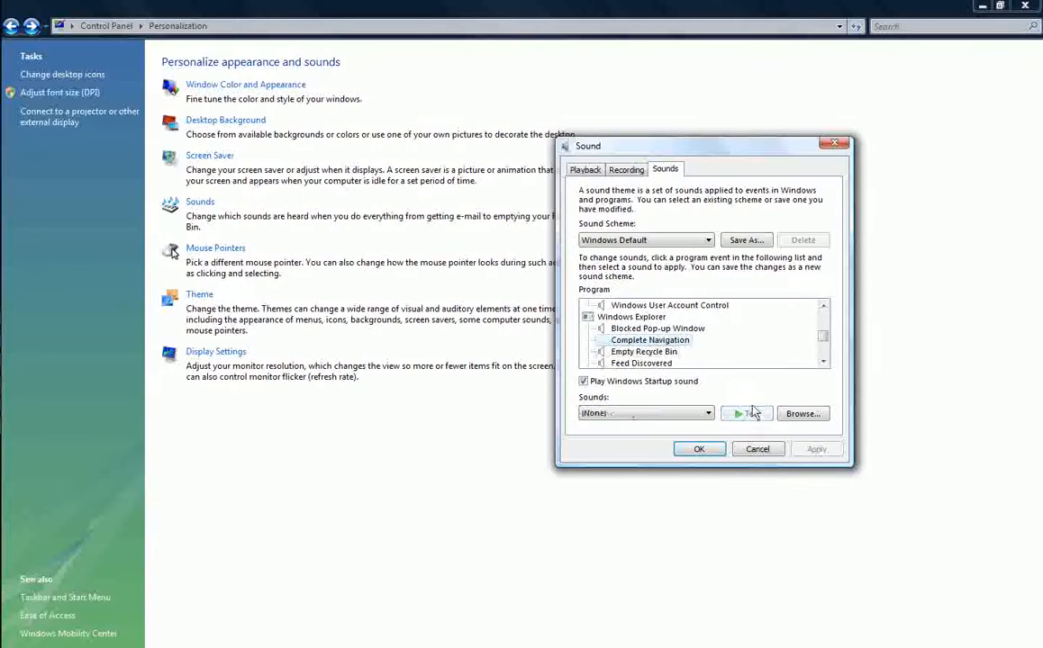
pyautogui.press('Up')
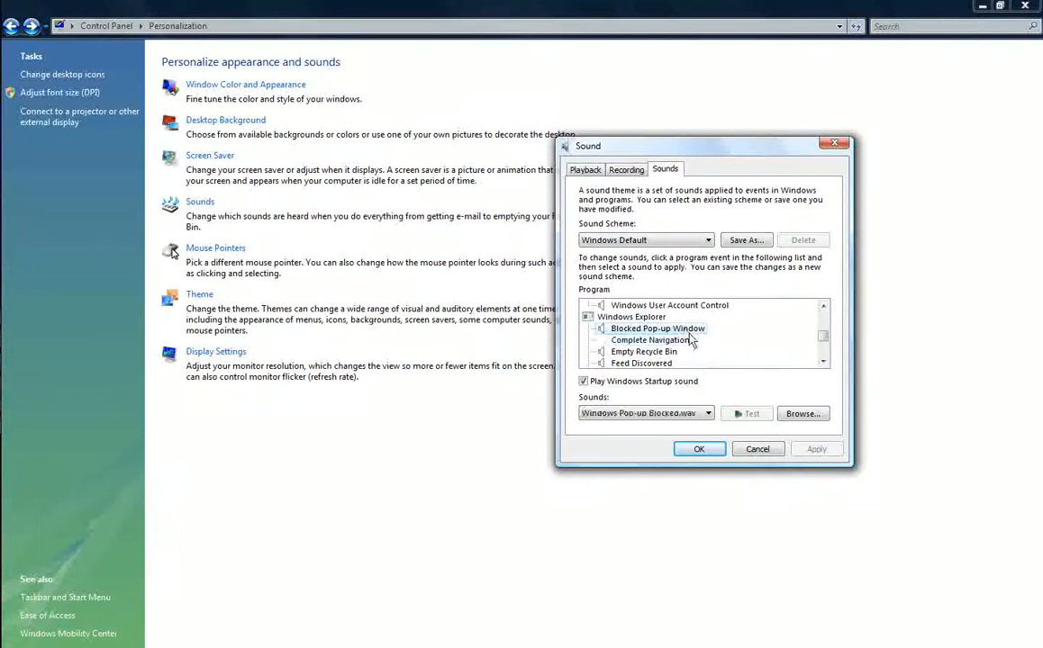
pyautogui.click(761, 415)
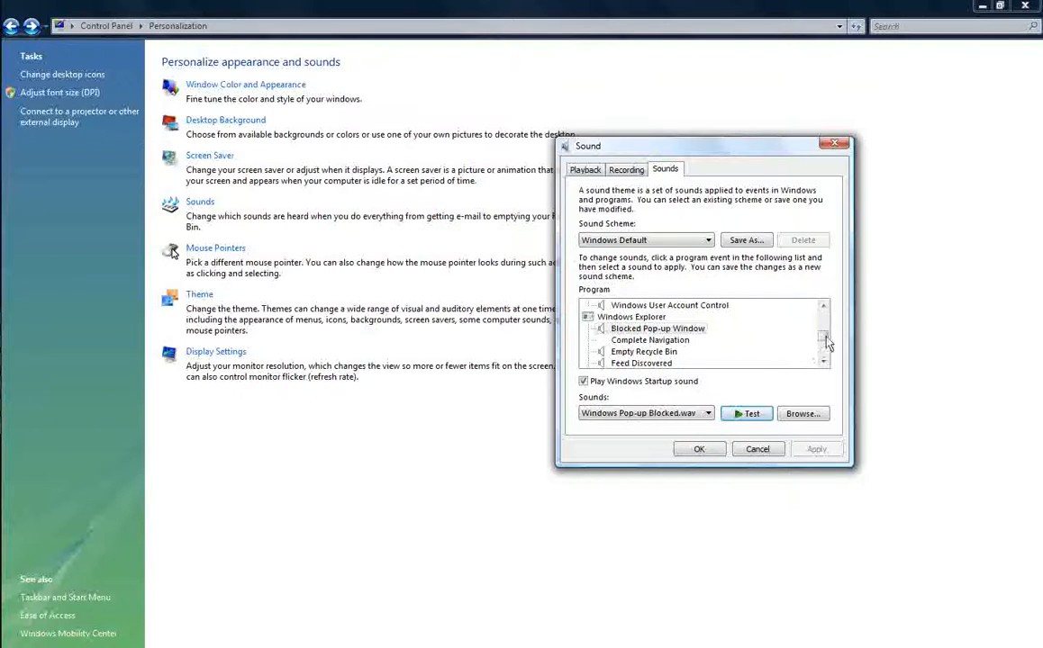
# - View the recording devices, return to the sound events and close the Sound settings with Asterisk selected
pyautogui.moveTo(827, 342); pyautogui.dragTo(825, 315)
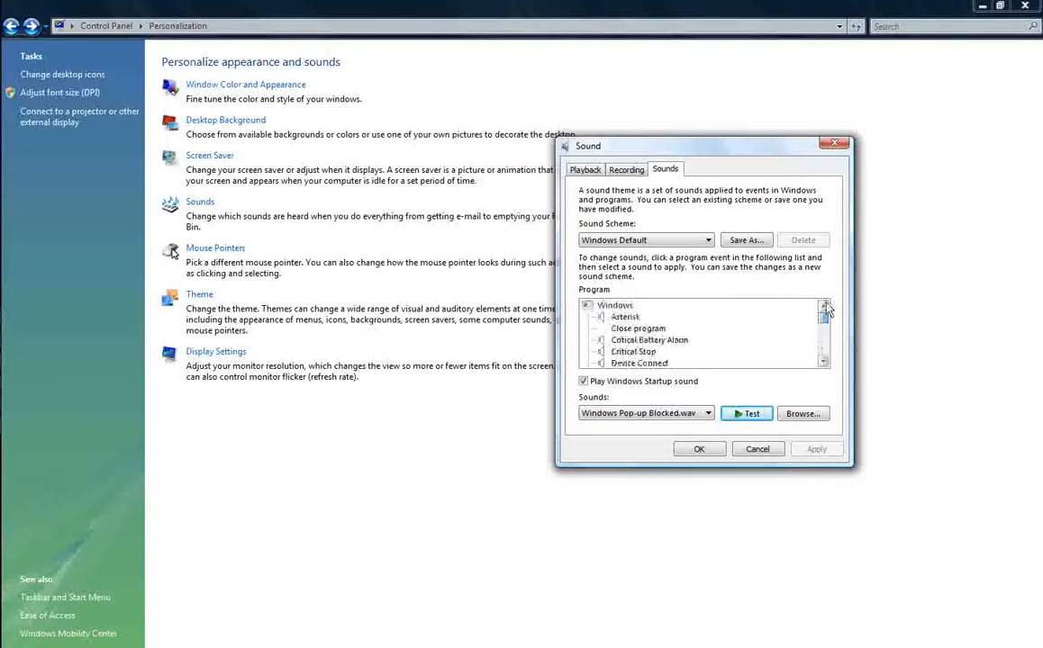
pyautogui.click(629, 171)
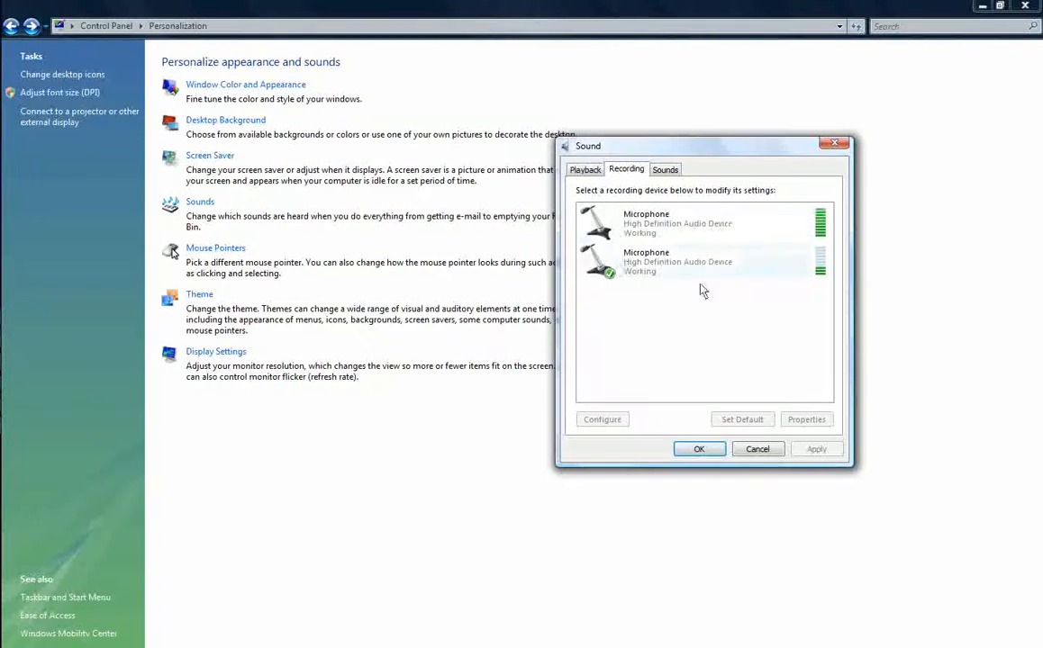
pyautogui.click(669, 173)
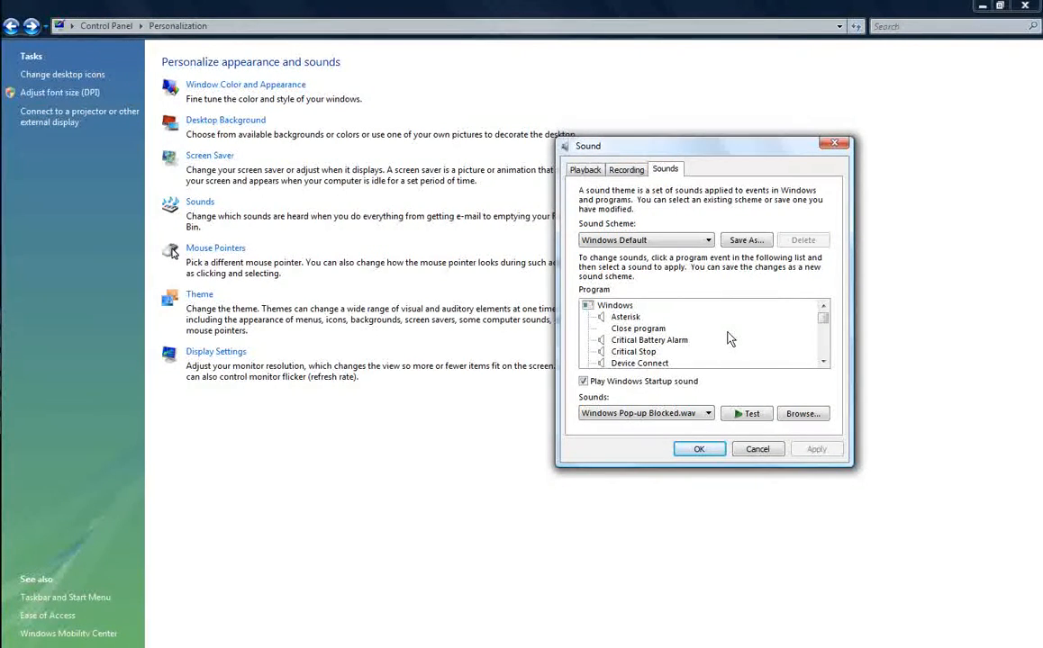
pyautogui.click(630, 318)
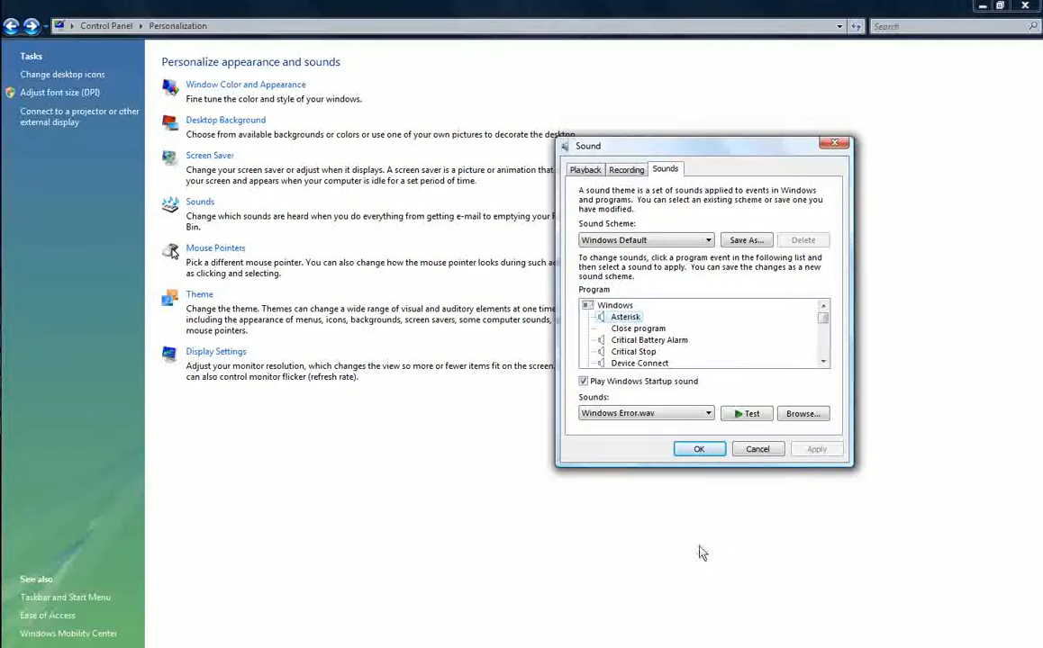
pyautogui.click(702, 456)
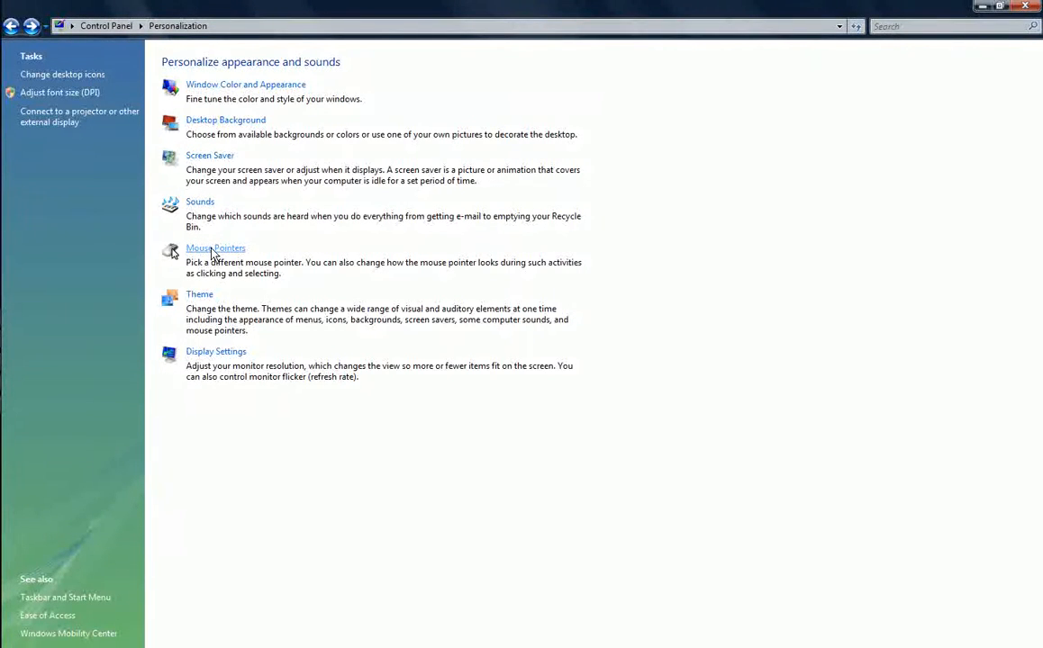
# - Open the Mouse Pointers settings, move the dialog aside and look through the current scheme's pointers from Normal Select to Link Select
pyautogui.click(213, 250)
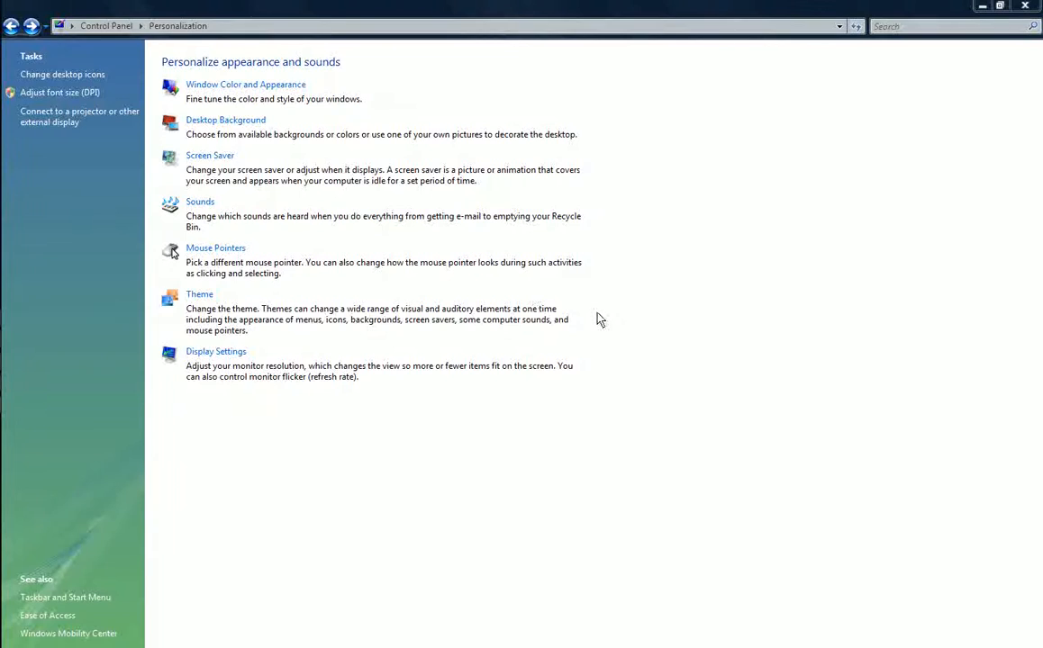
pyautogui.moveTo(203, 27); pyautogui.dragTo(693, 163)
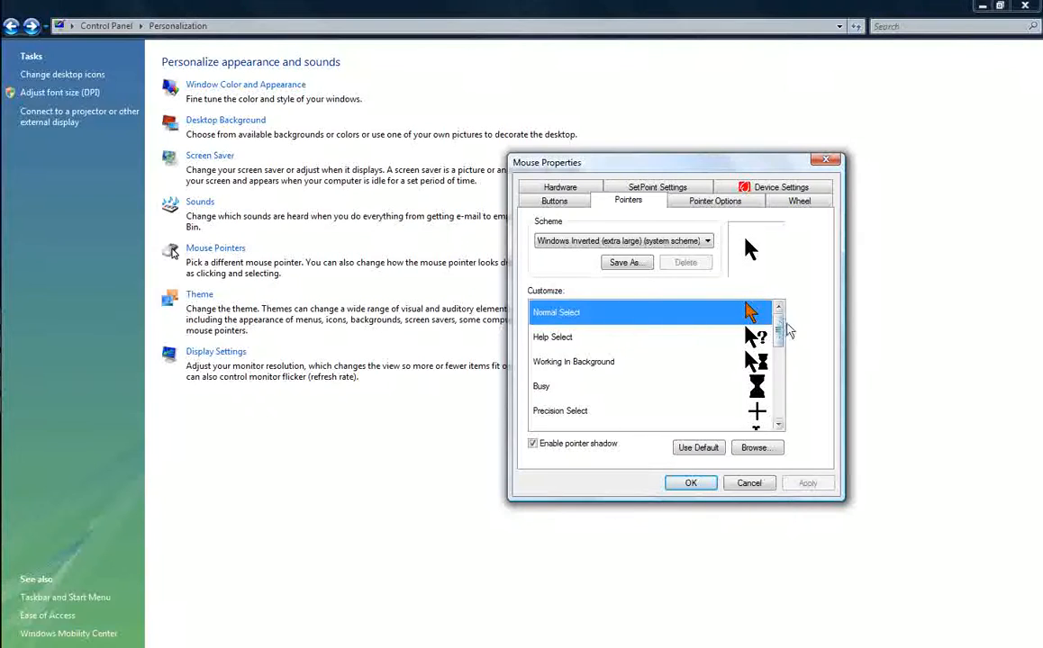
pyautogui.scroll(-4, 622, 406)
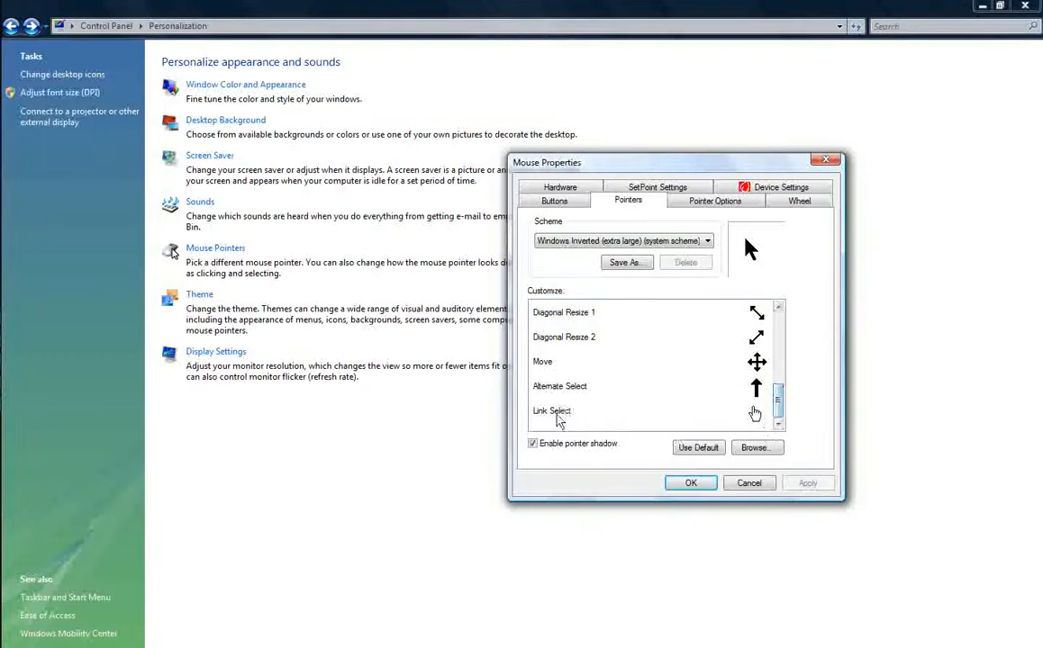
pyautogui.moveTo(777, 410); pyautogui.dragTo(789, 313)
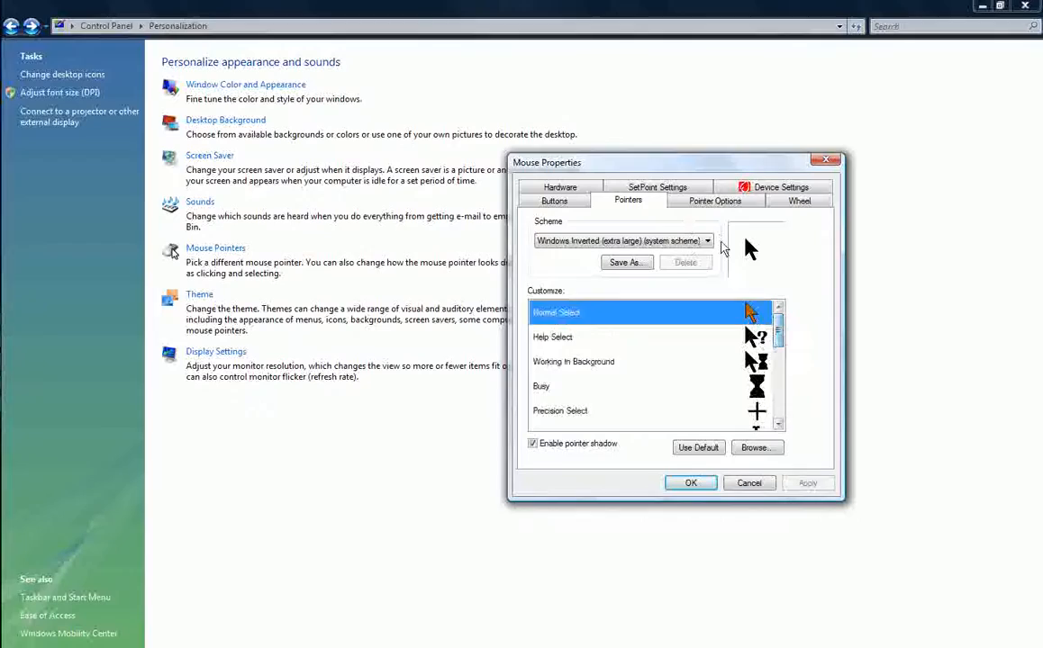
# - Choose the Hands 1 (system scheme) pointer scheme and apply it
pyautogui.click(708, 241)
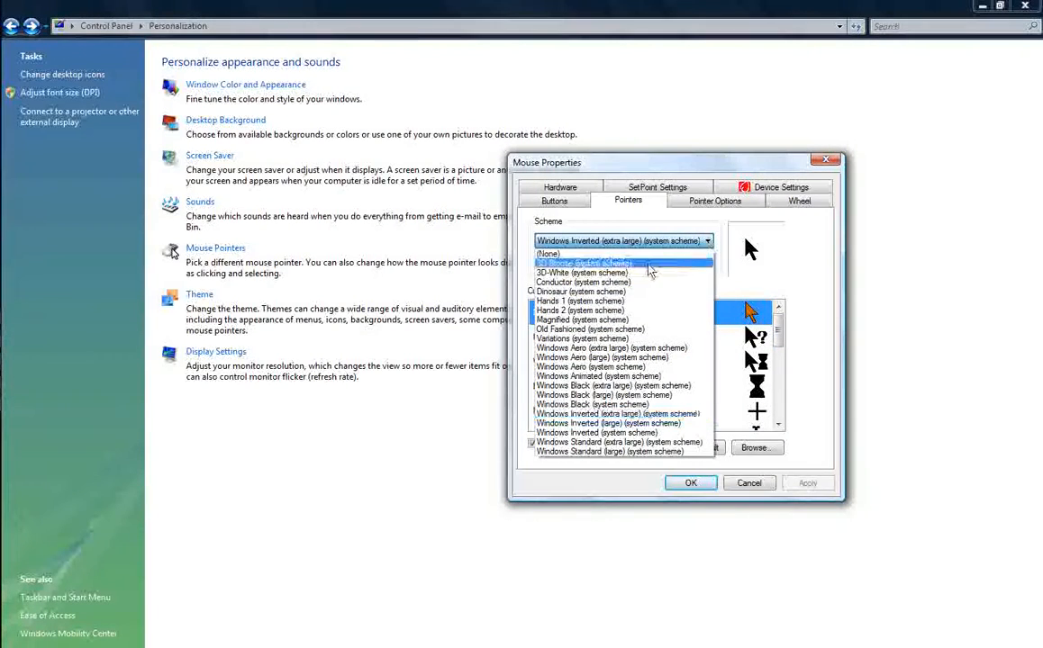
pyautogui.click(554, 301)
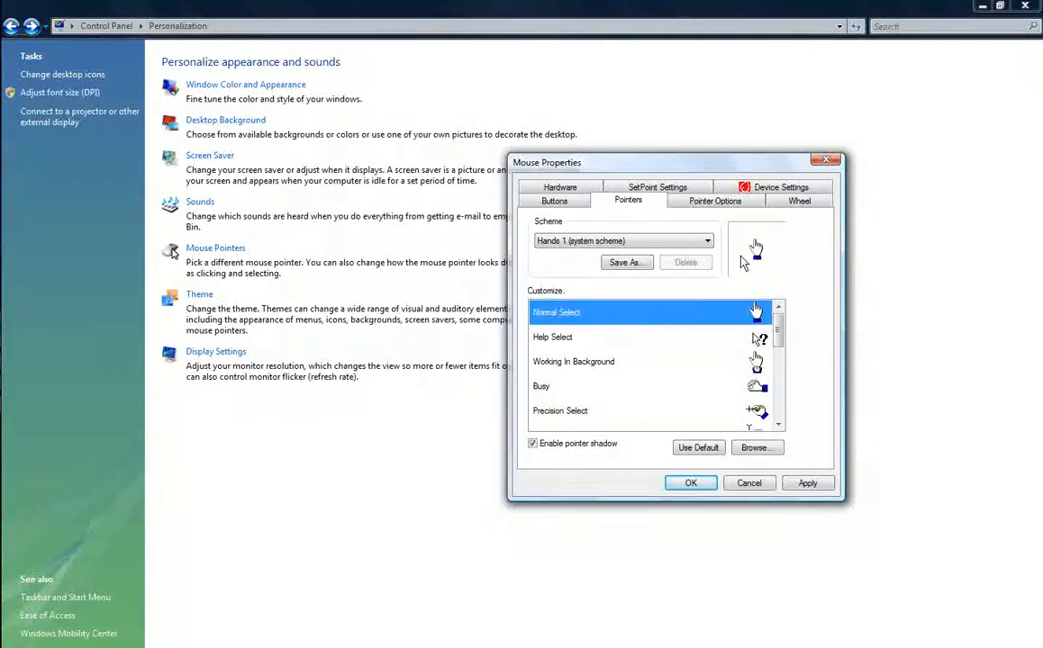
pyautogui.click(807, 484)
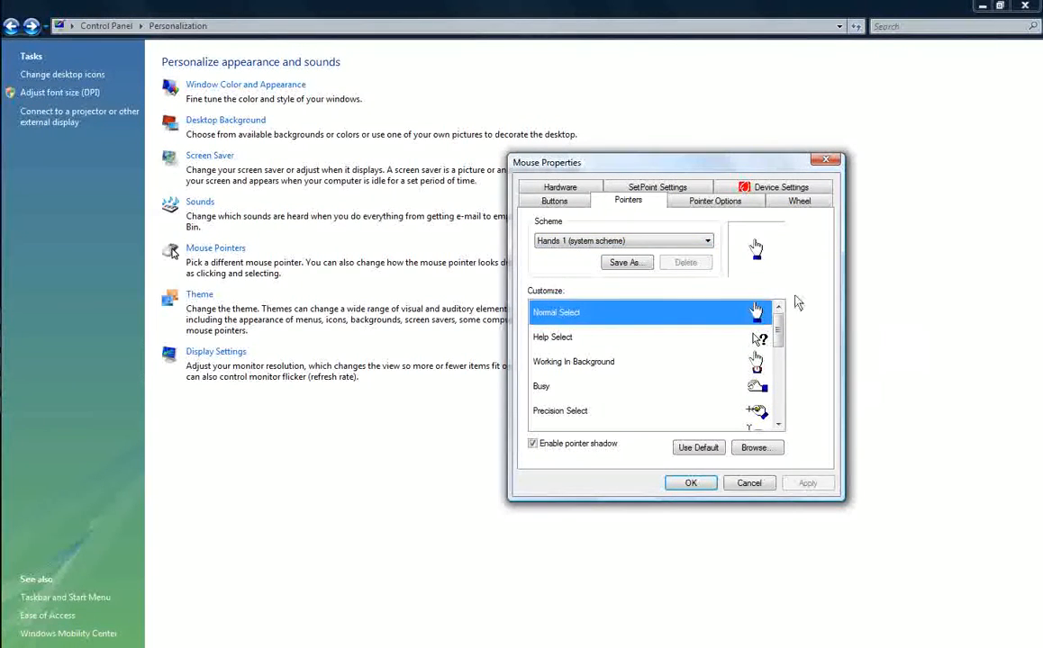
# - Apply the Old Fashioned (system scheme) pointer scheme and look through its pointers
pyautogui.click(707, 243)
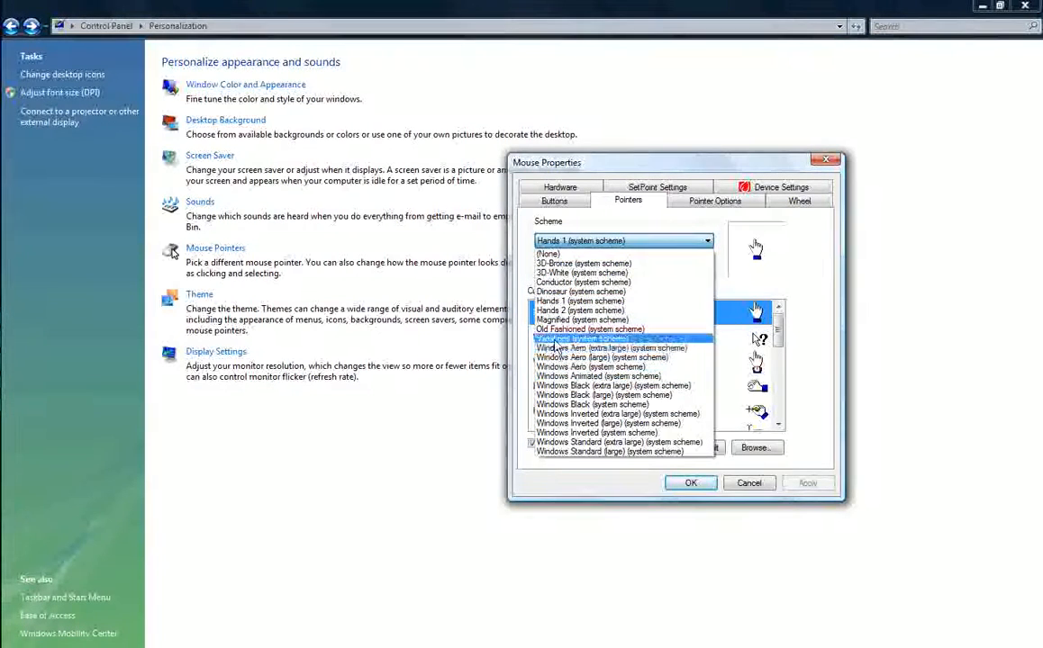
pyautogui.click(583, 329)
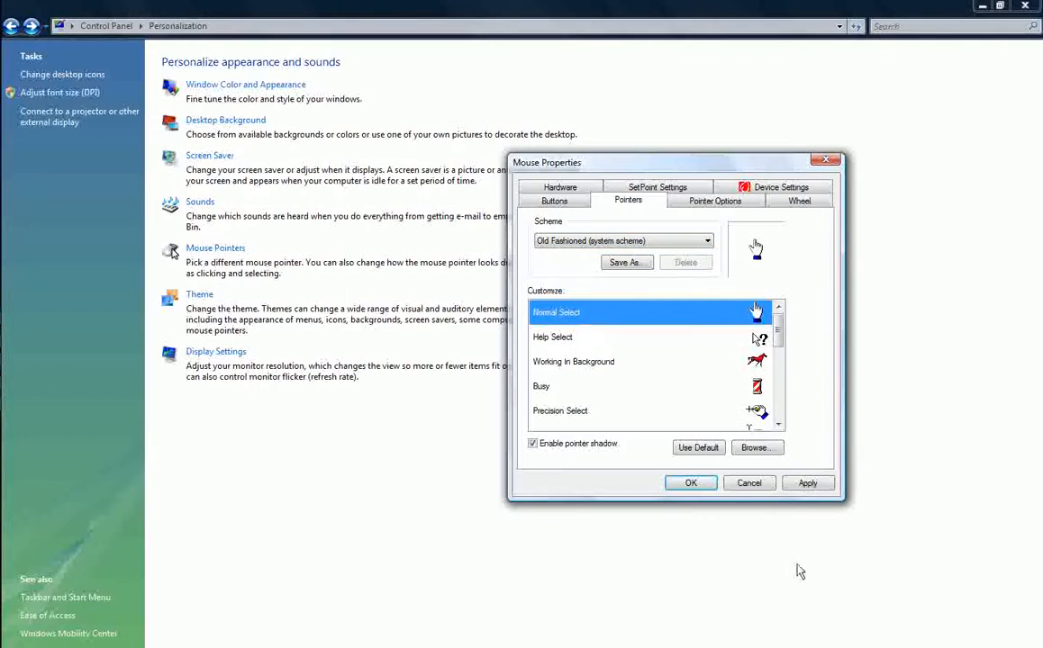
pyautogui.click(805, 483)
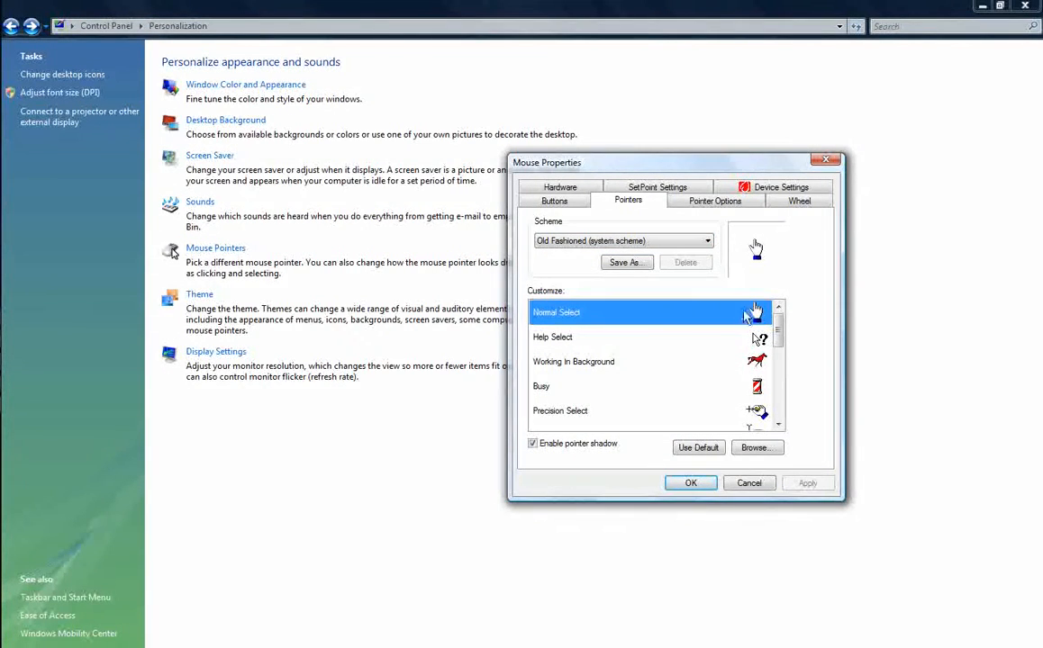
pyautogui.click(782, 364)
pyautogui.moveTo(786, 369); pyautogui.dragTo(782, 340)
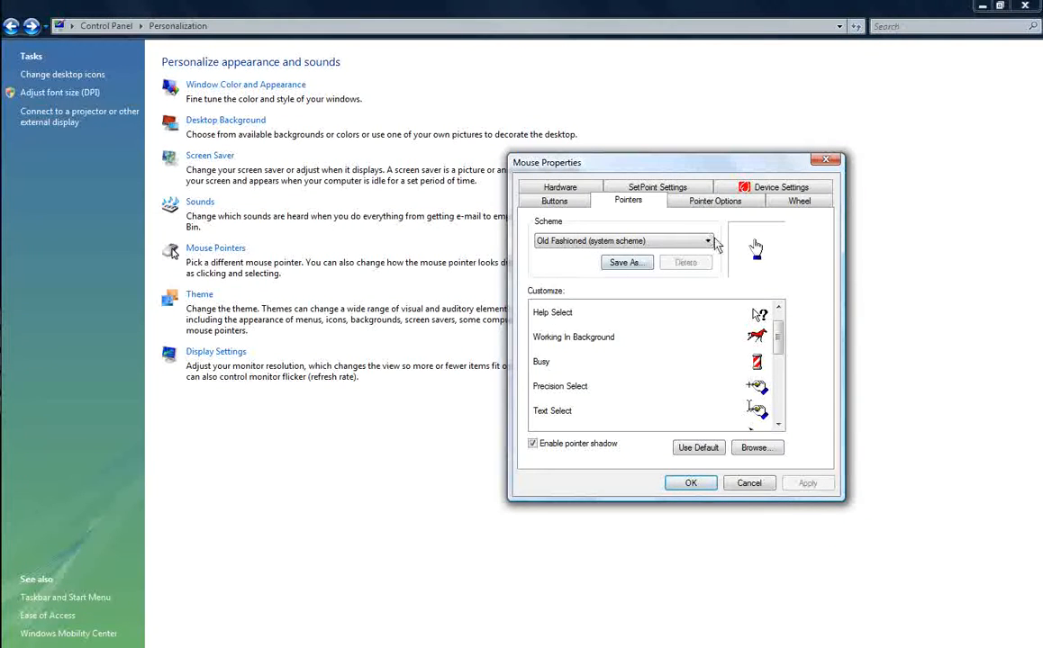
# - Apply the Windows Inverted (extra large) (system scheme) pointer scheme and close the Mouse Properties
pyautogui.click(644, 240)
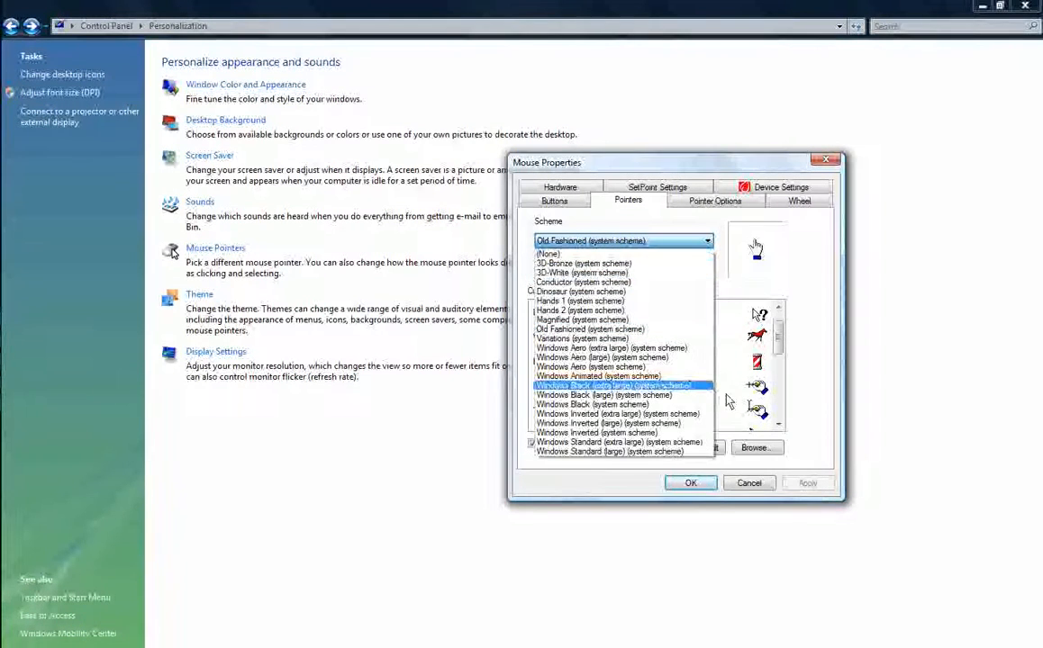
pyautogui.click(582, 415)
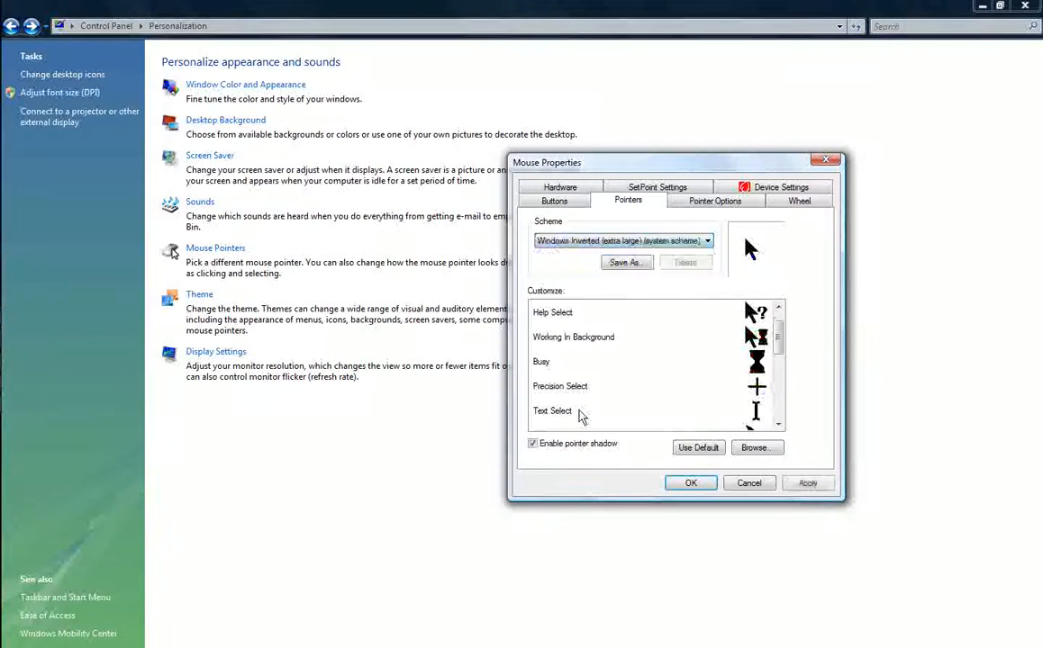
pyautogui.click(811, 486)
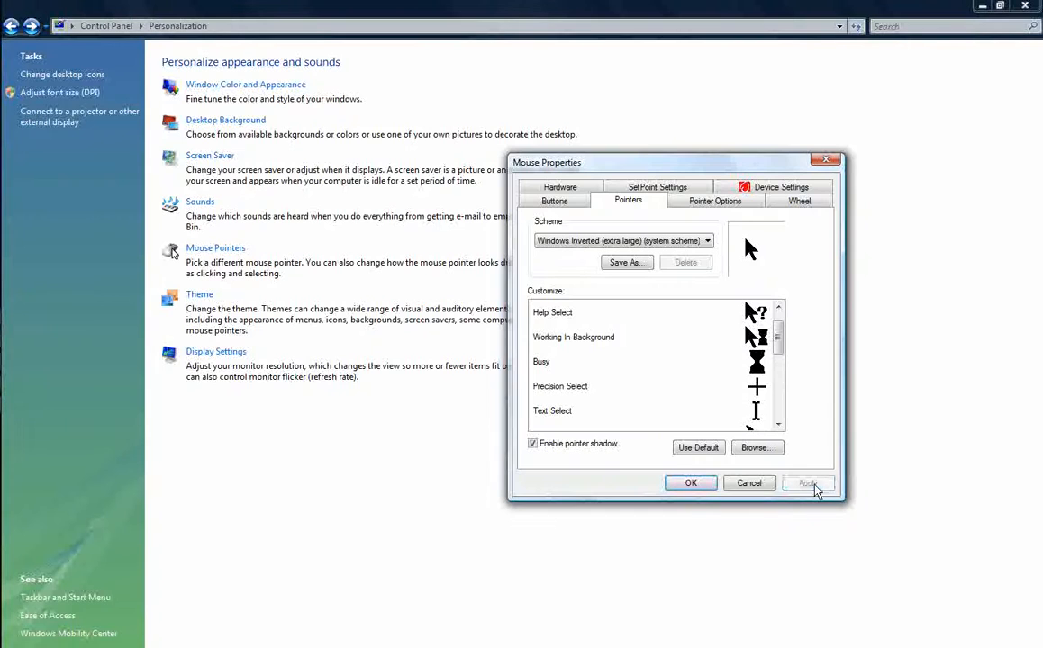
pyautogui.moveTo(736, 172); pyautogui.dragTo(652, 135)
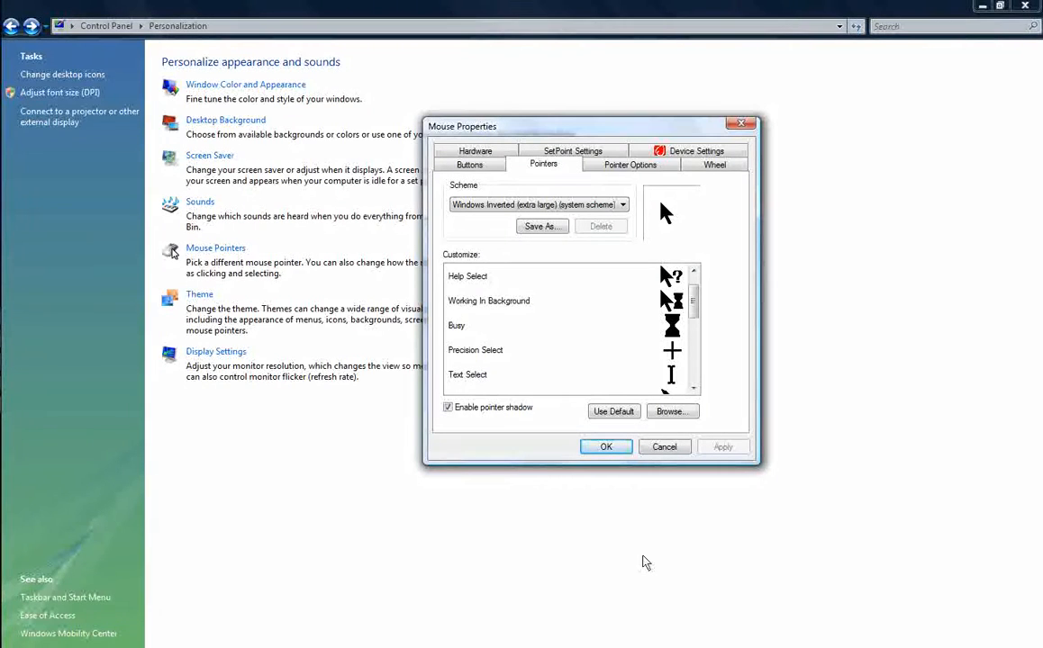
pyautogui.click(598, 451)
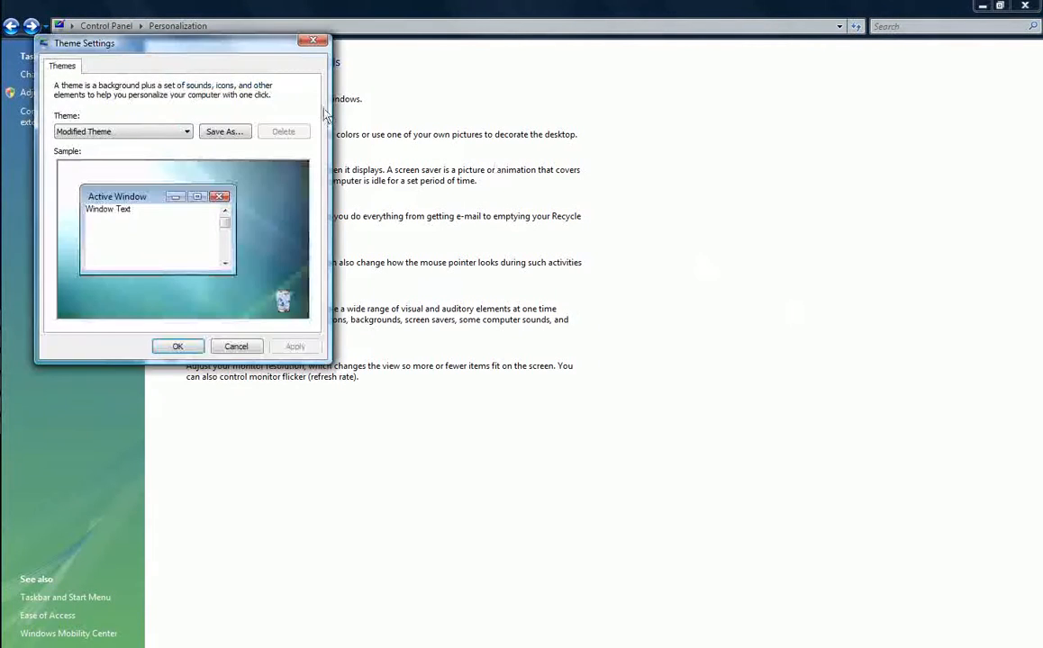
# - Move the Theme Settings dialog clear of the options list and view the available themes without choosing another one
pyautogui.moveTo(207, 51); pyautogui.dragTo(630, 161)
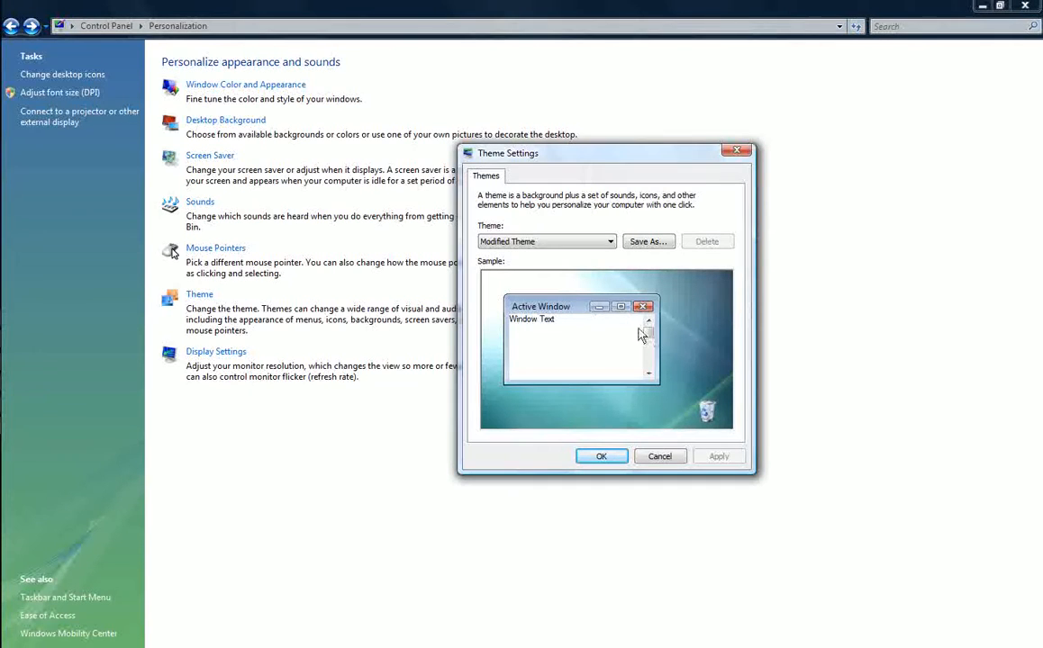
pyautogui.click(611, 243)
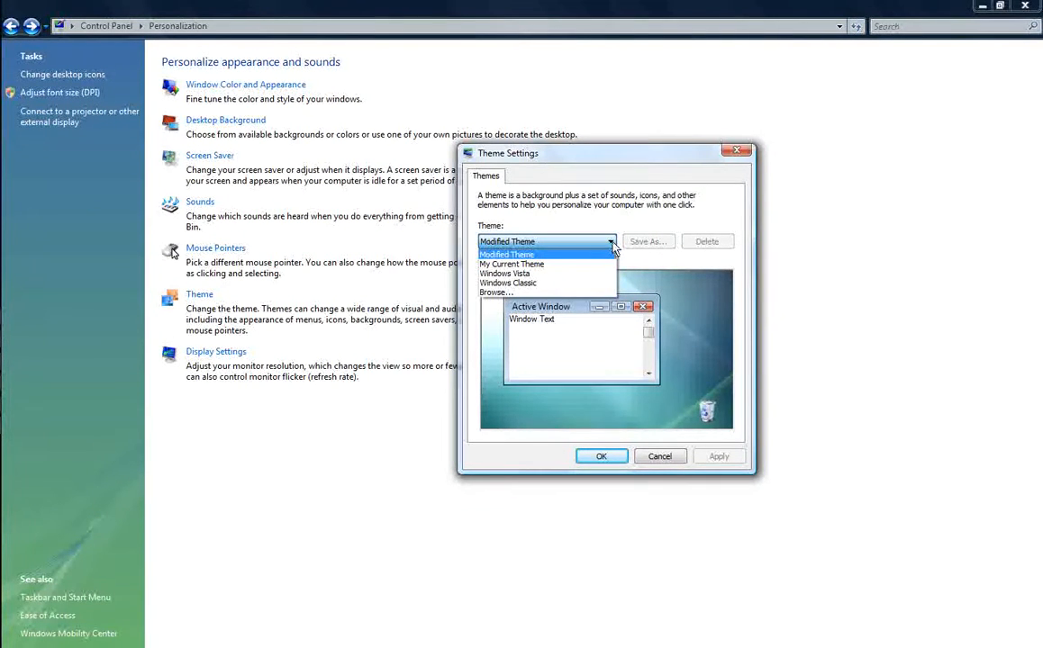
pyautogui.click(611, 243)
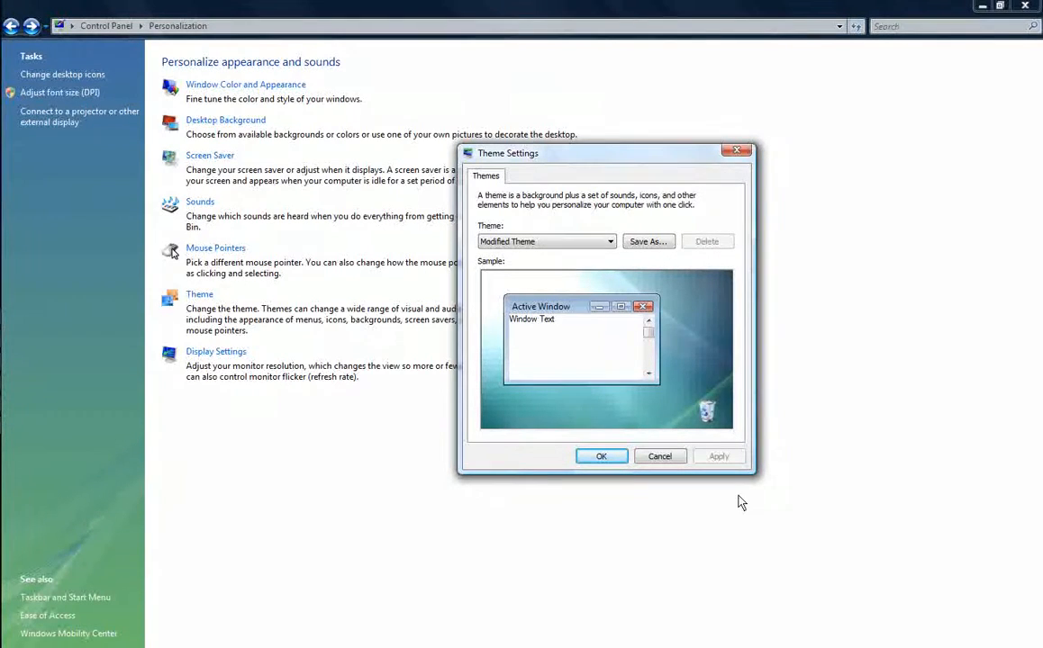
# - Accept the Theme Settings, then in Display Settings try a resolution of 800 by 600 and return it to 1440 by 900 pixels
pyautogui.click(602, 457)
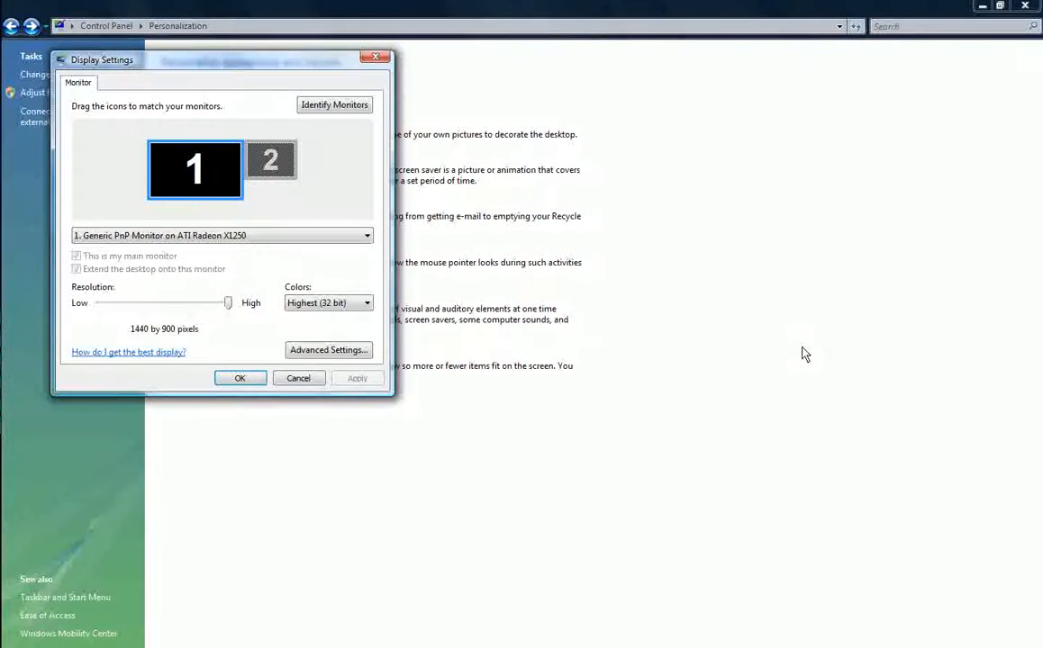
pyautogui.moveTo(216, 61); pyautogui.dragTo(707, 56)
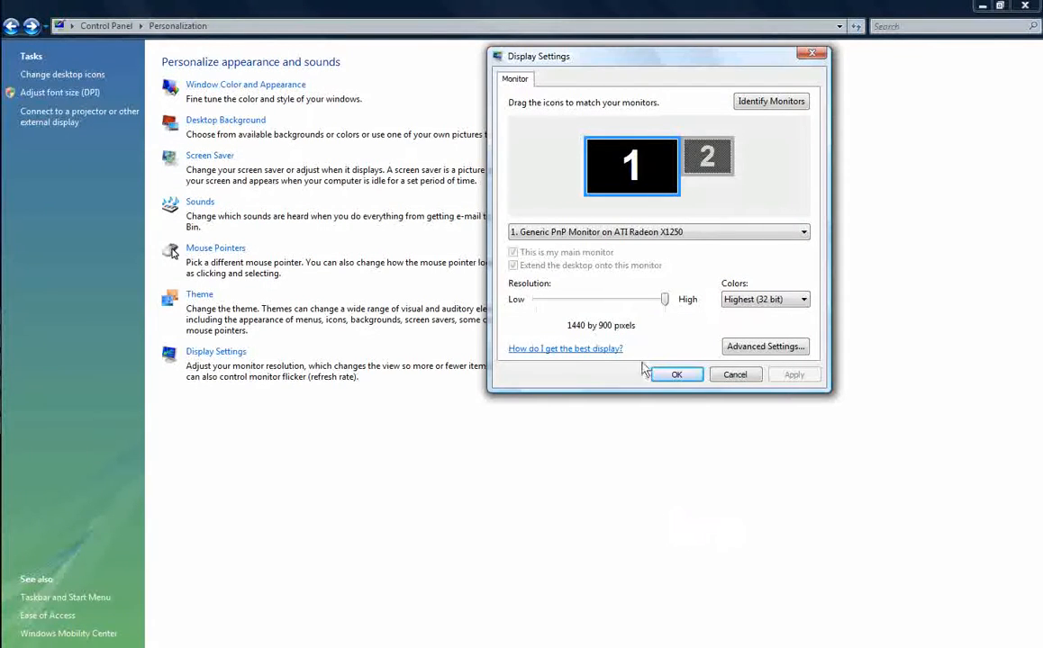
pyautogui.moveTo(663, 300); pyautogui.dragTo(538, 303)
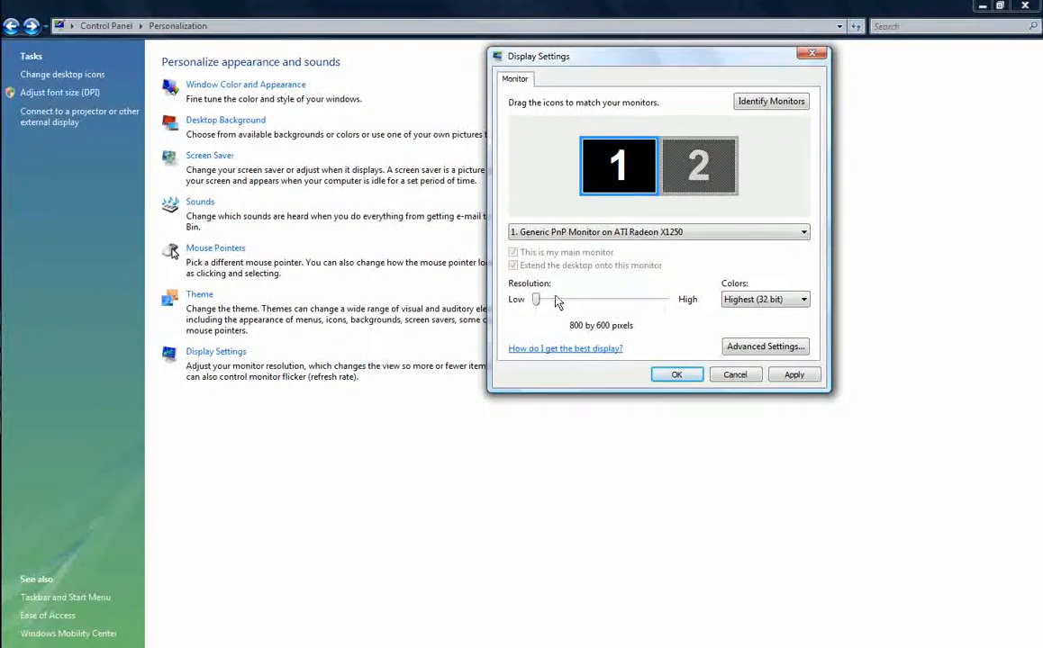
pyautogui.moveTo(555, 307); pyautogui.dragTo(677, 301)
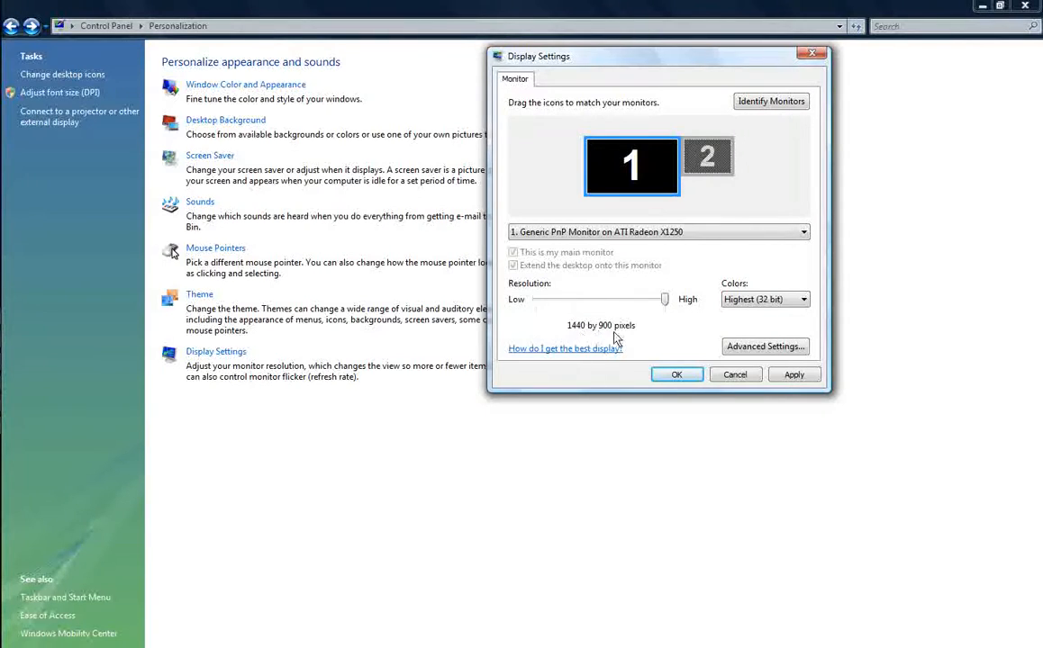
# - View the available color depths, try 800 by 600 again, and accept the Display Settings at 1440 by 900 pixels
pyautogui.click(803, 304)
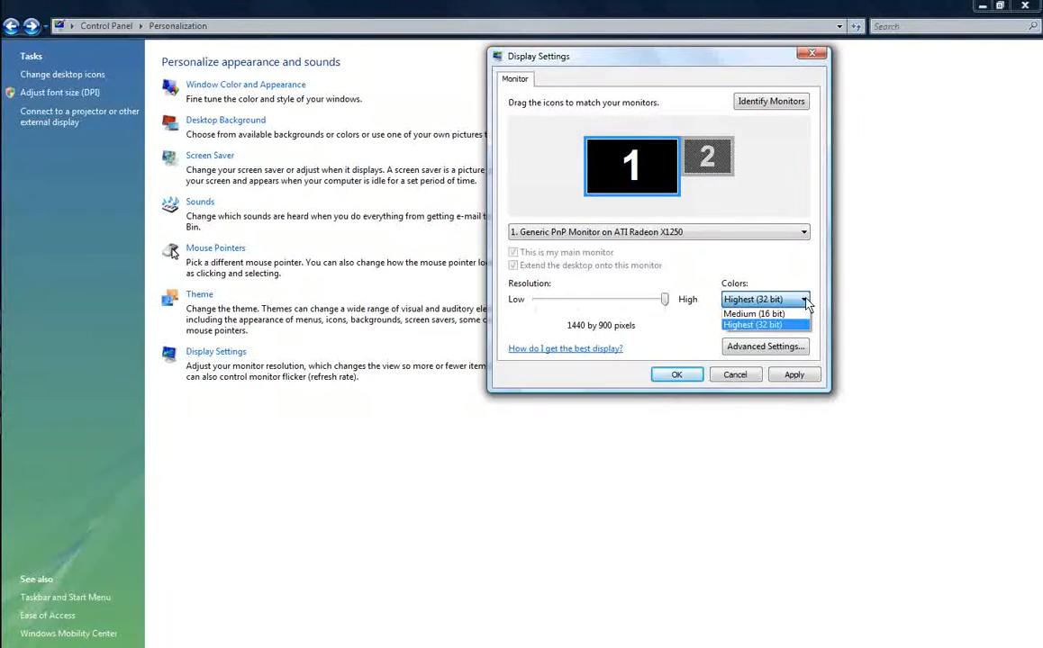
pyautogui.click(805, 304)
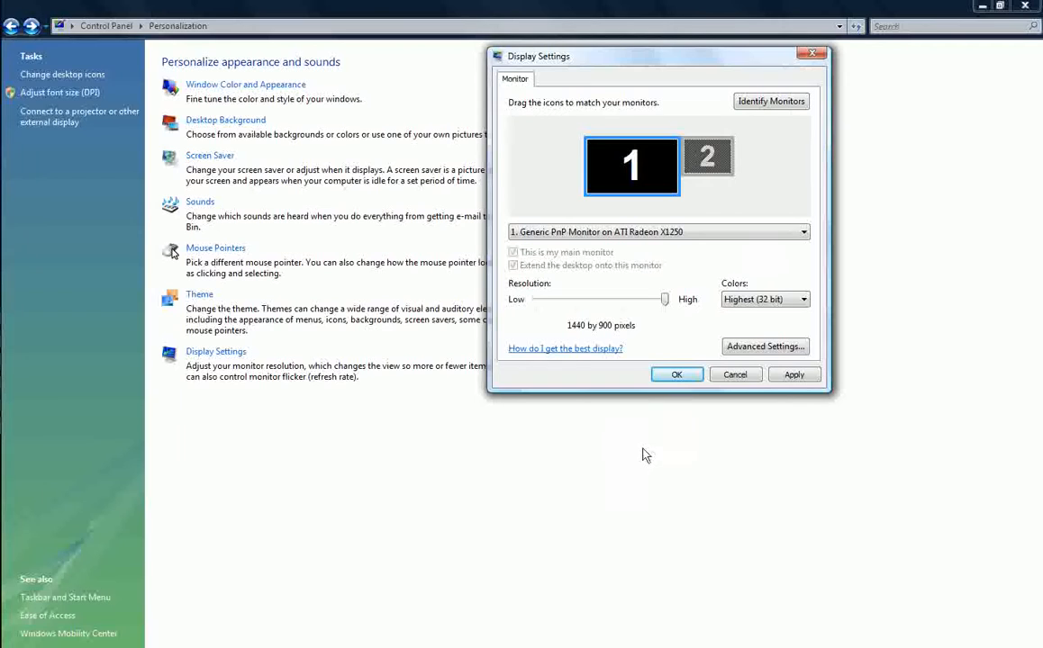
pyautogui.click(679, 377)
pyautogui.moveTo(665, 299); pyautogui.dragTo(572, 306)
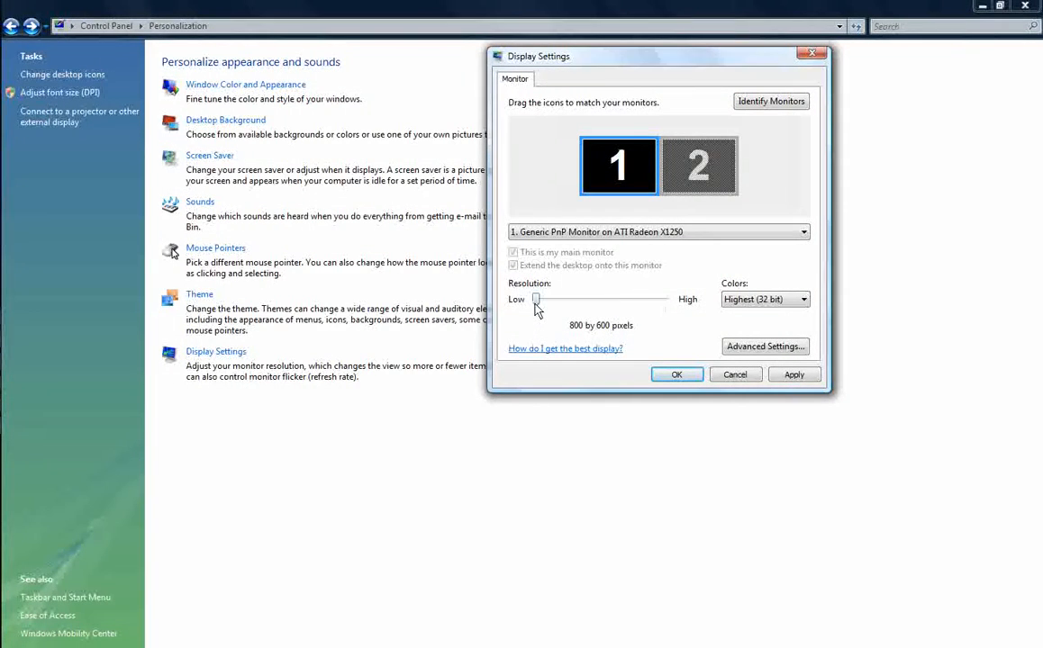
pyautogui.moveTo(539, 306); pyautogui.dragTo(666, 306)
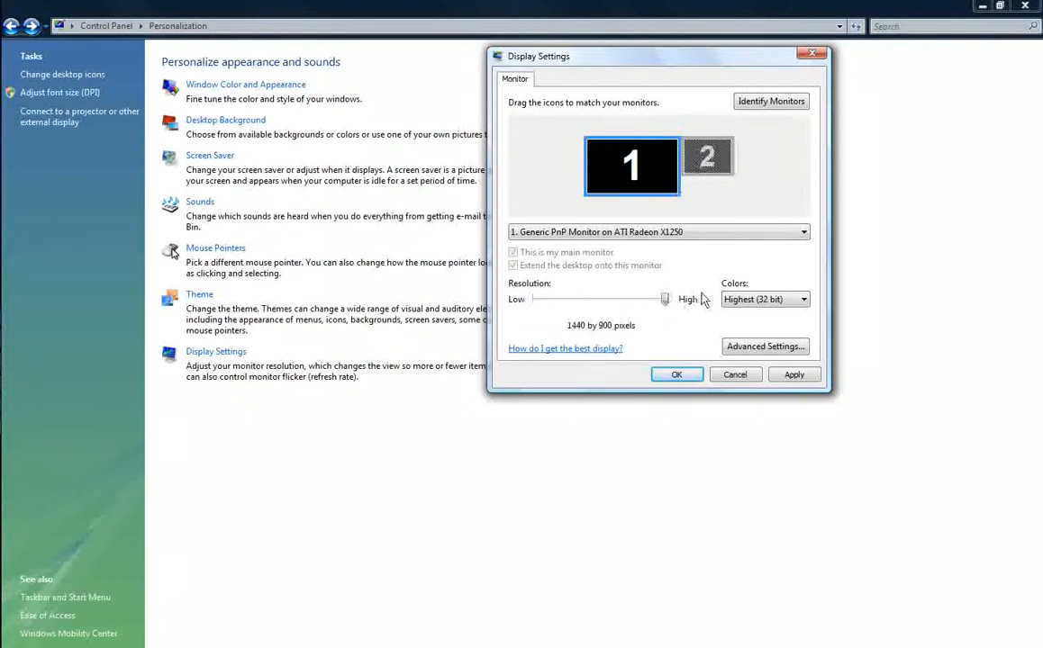
pyautogui.click(678, 375)
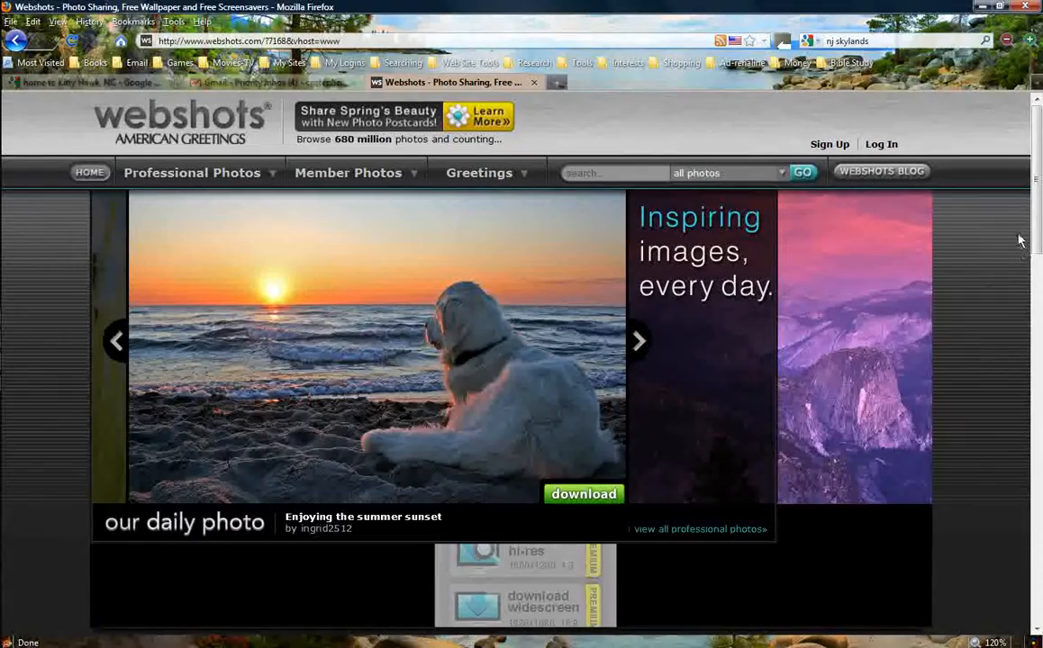
# - Look down through the Webshots home page in Firefox
pyautogui.scroll(-2, 1040, 271)
pyautogui.moveTo(1040, 270); pyautogui.dragTo(1037, 422)
pyautogui.moveTo(1034, 441); pyautogui.dragTo(1034, 513)
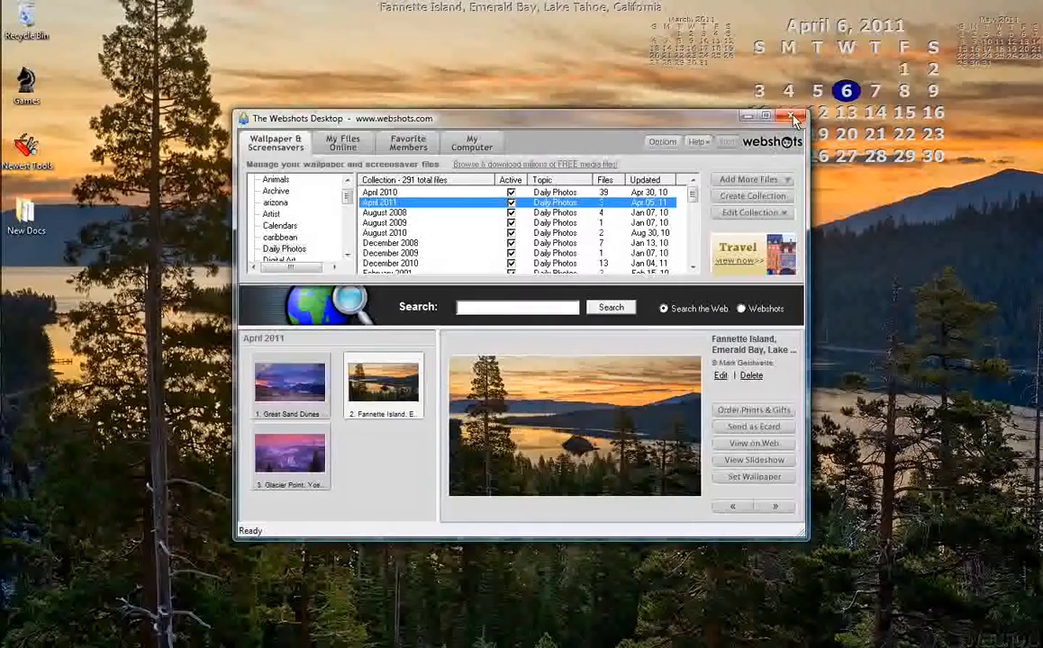
# - Close the Webshots Desktop window to reveal the wallpaper and switch back to the Webshots site in Firefox
pyautogui.click(790, 115)
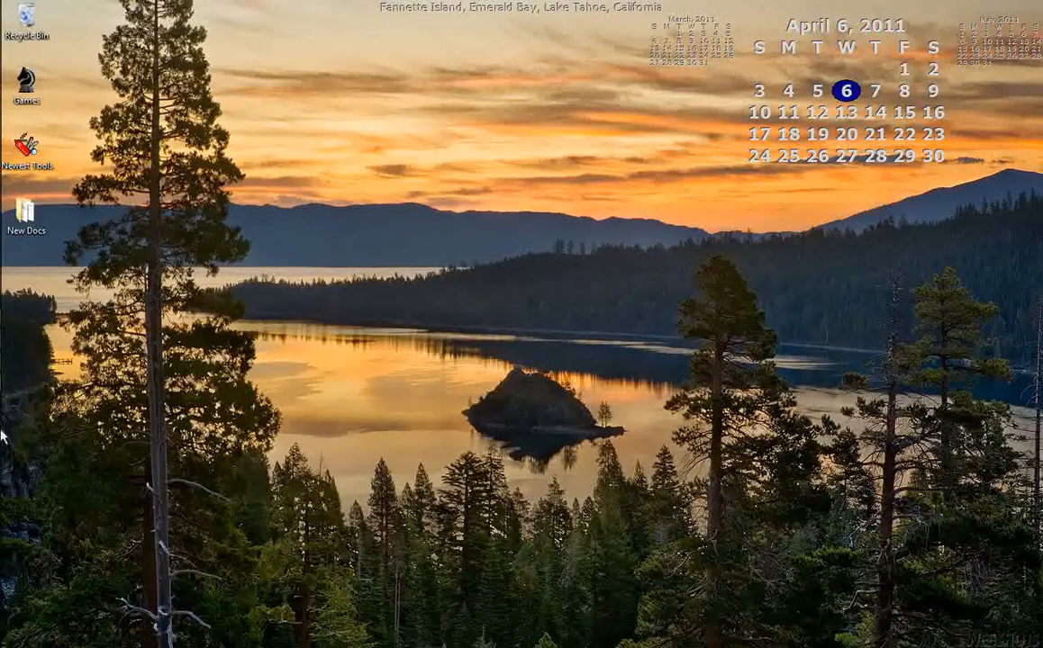
pyautogui.moveTo(4, 394)
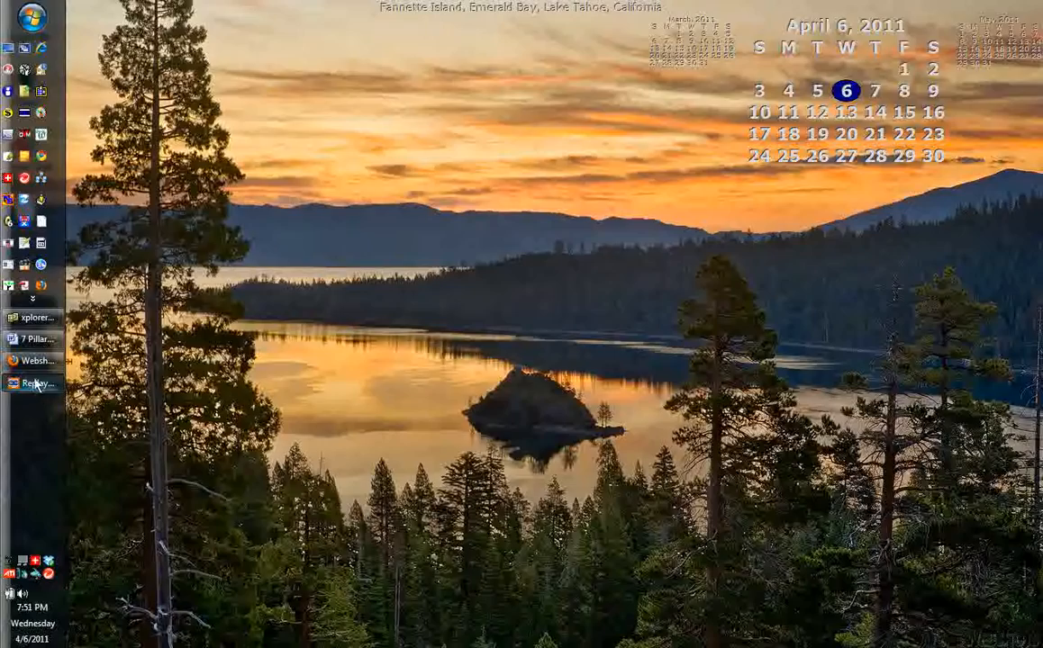
pyautogui.click(36, 361)
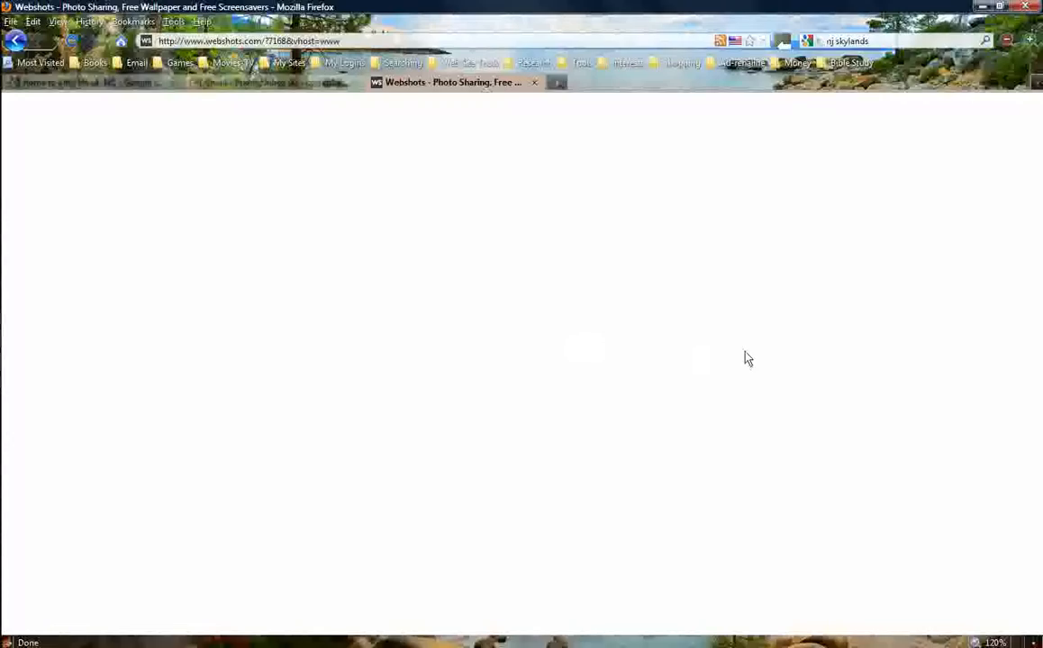